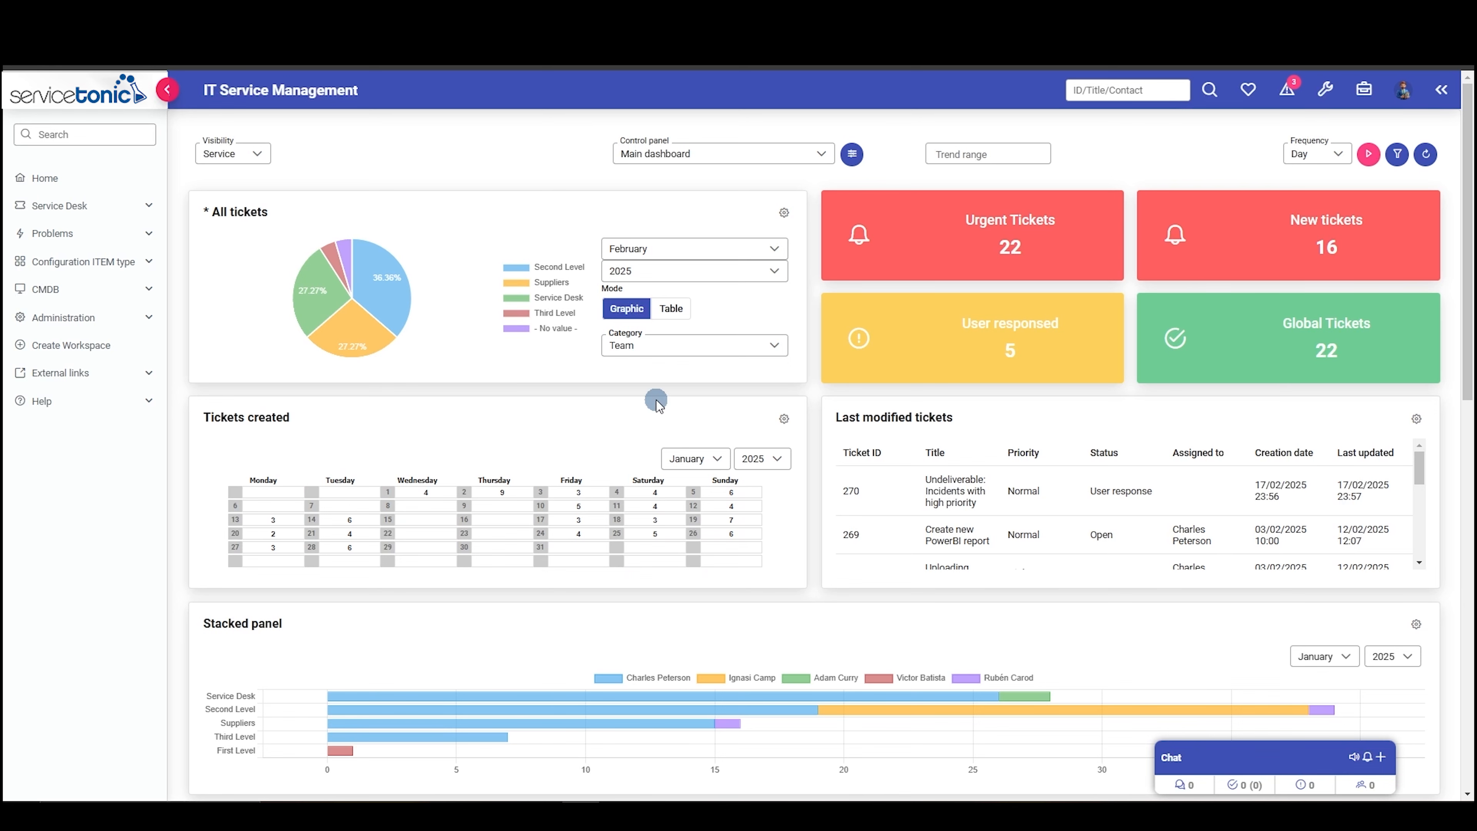
- Open Reports and create a new Service Desk report titled "Open tickets" with type Shared
{"action": "left_click", "coordinate": [1323, 95]}
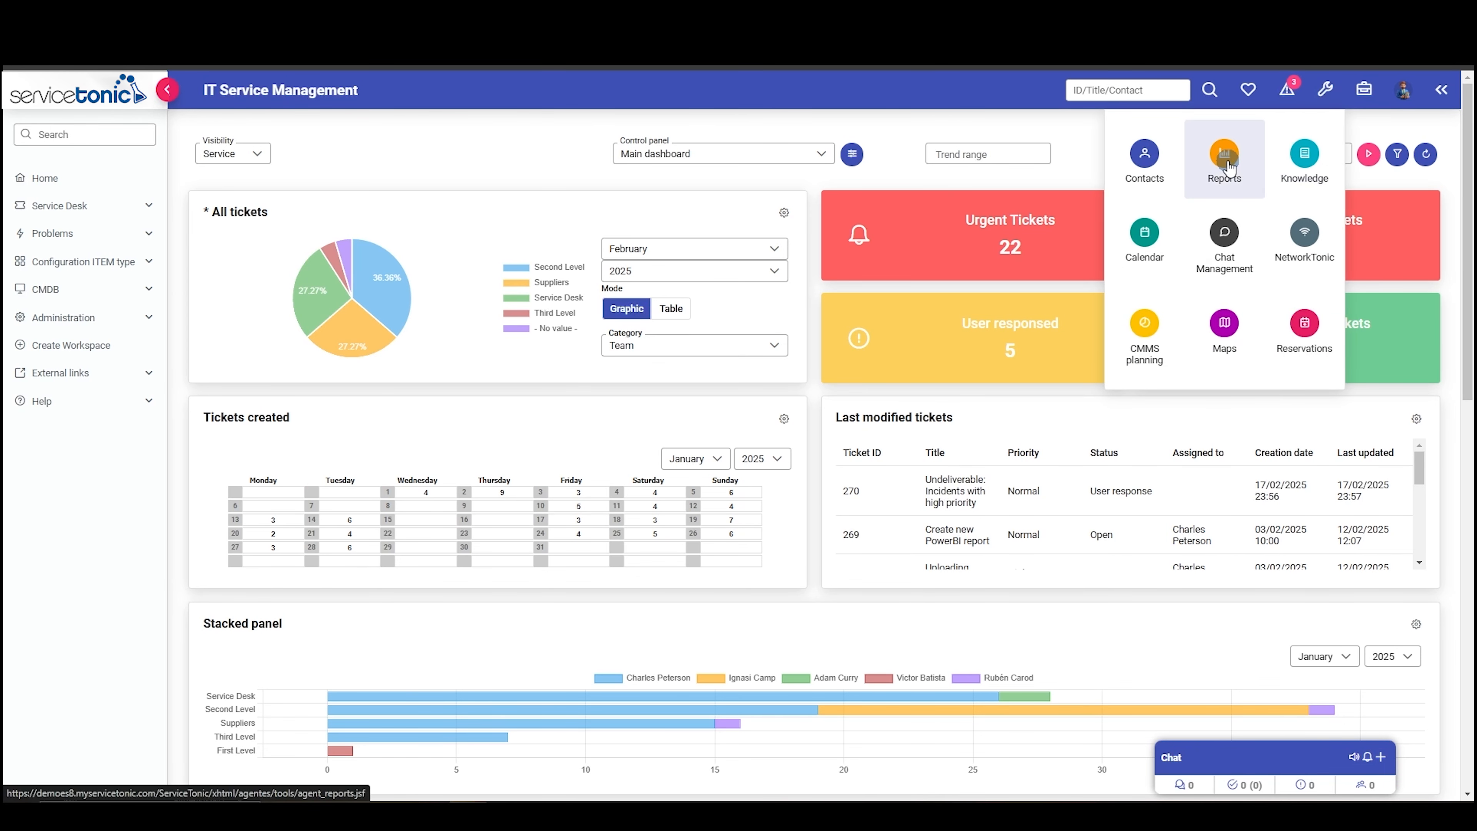
{"action": "left_click", "coordinate": [1226, 163]}
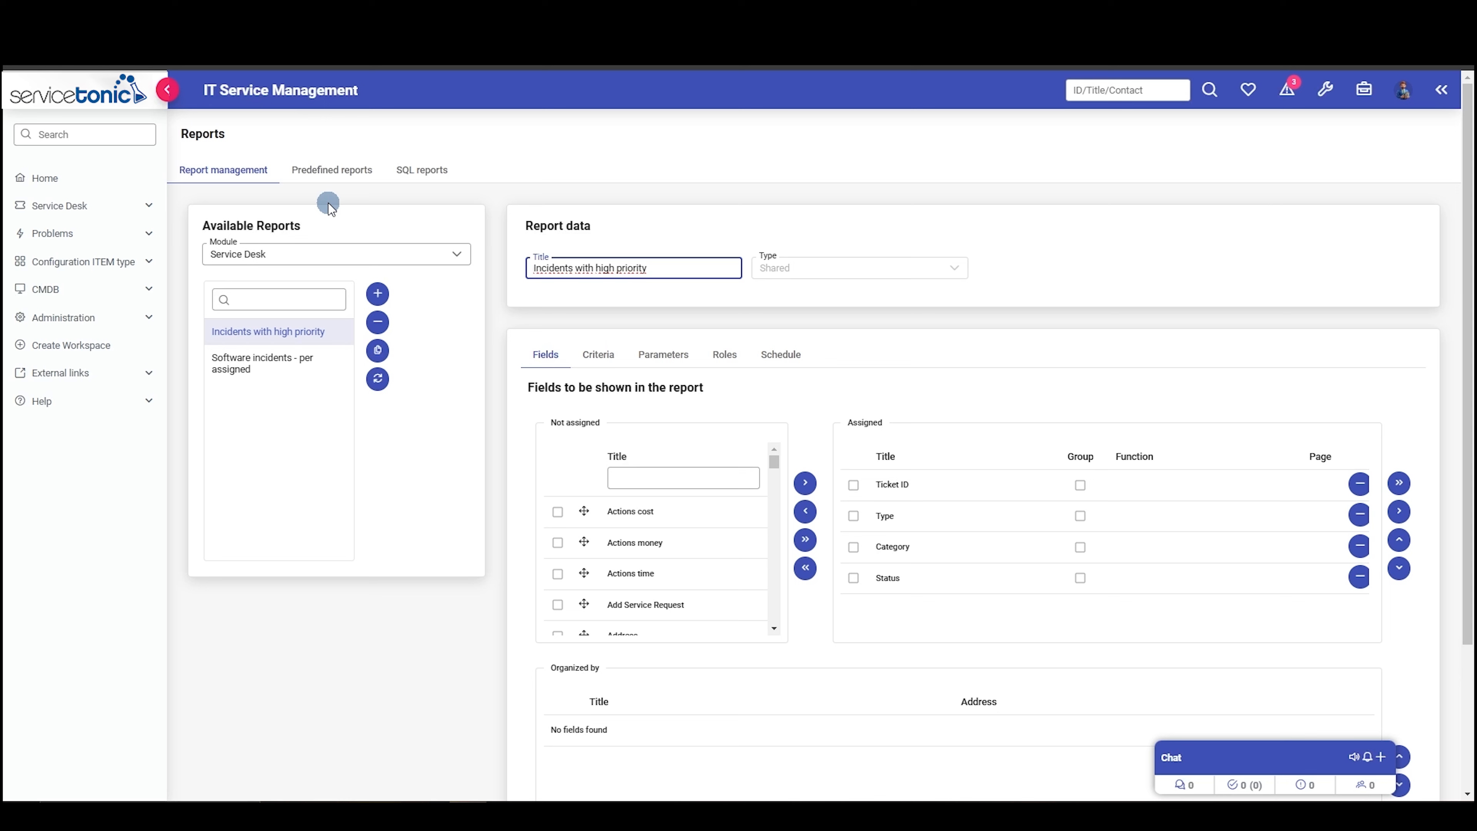
{"action": "left_click", "coordinate": [377, 293]}
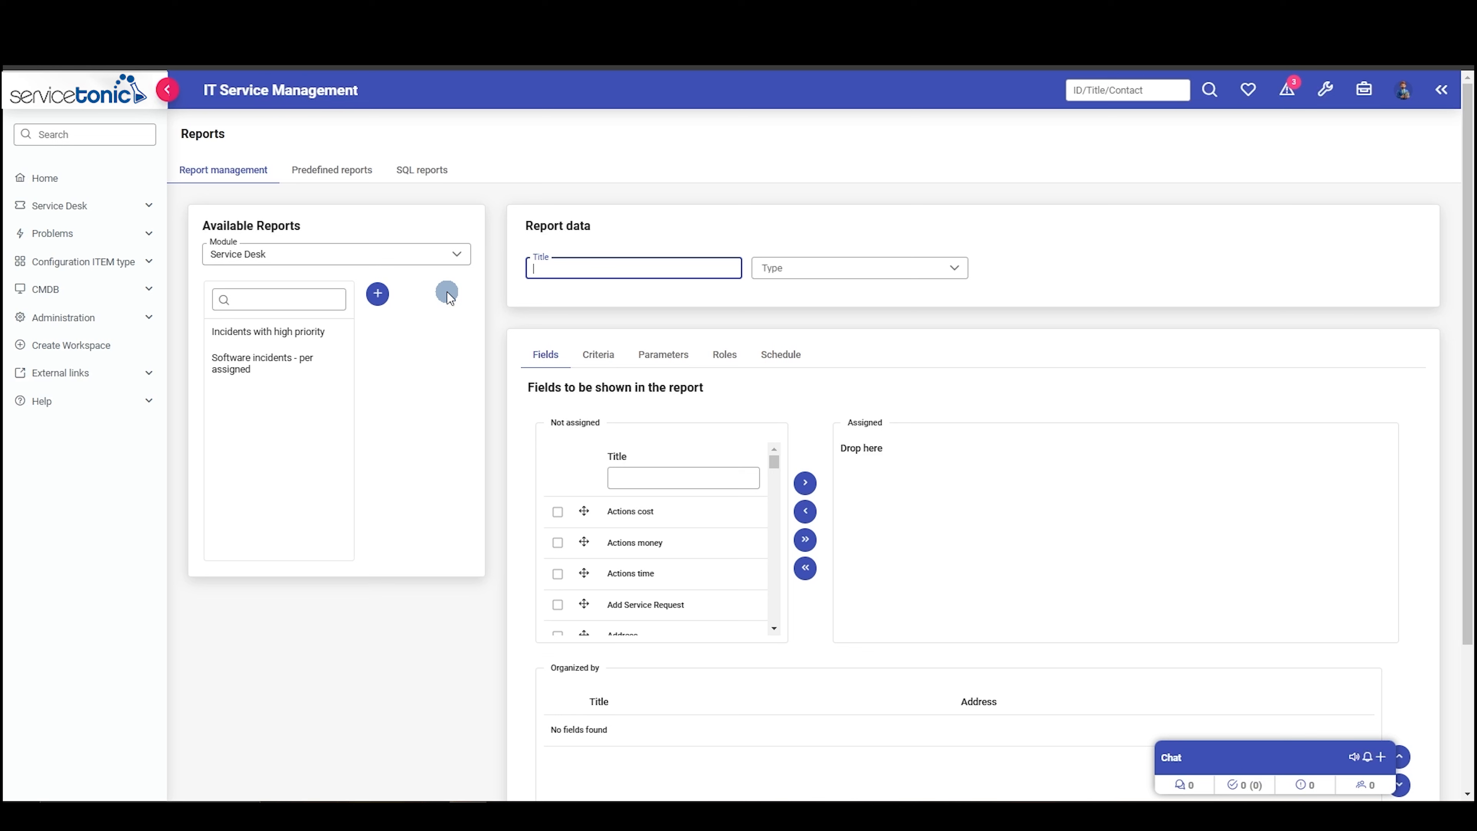
{"action": "type", "text": "Open tickets"}
{"action": "left_click", "coordinate": [942, 266]}
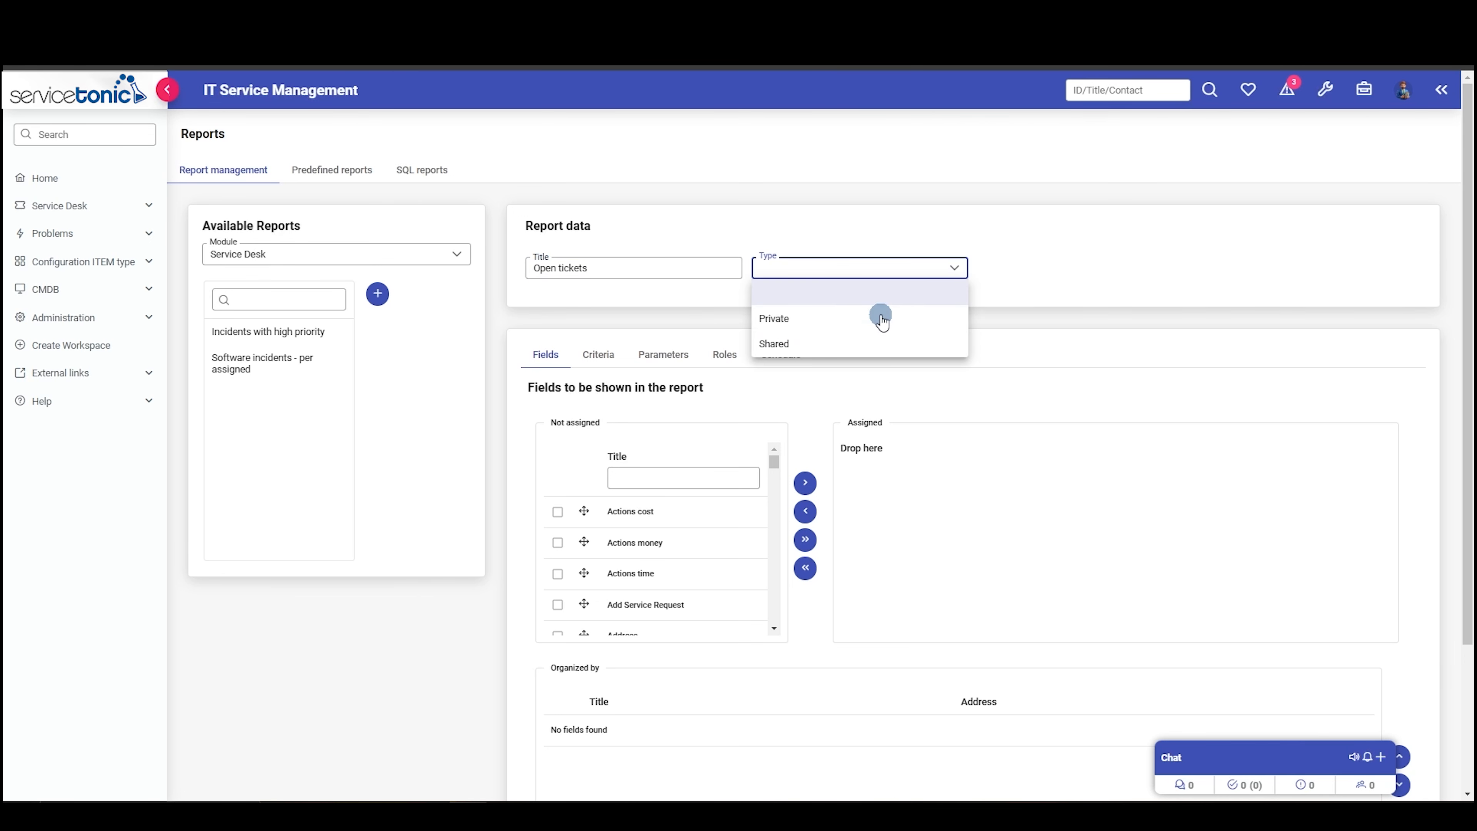
{"action": "left_click", "coordinate": [808, 343]}
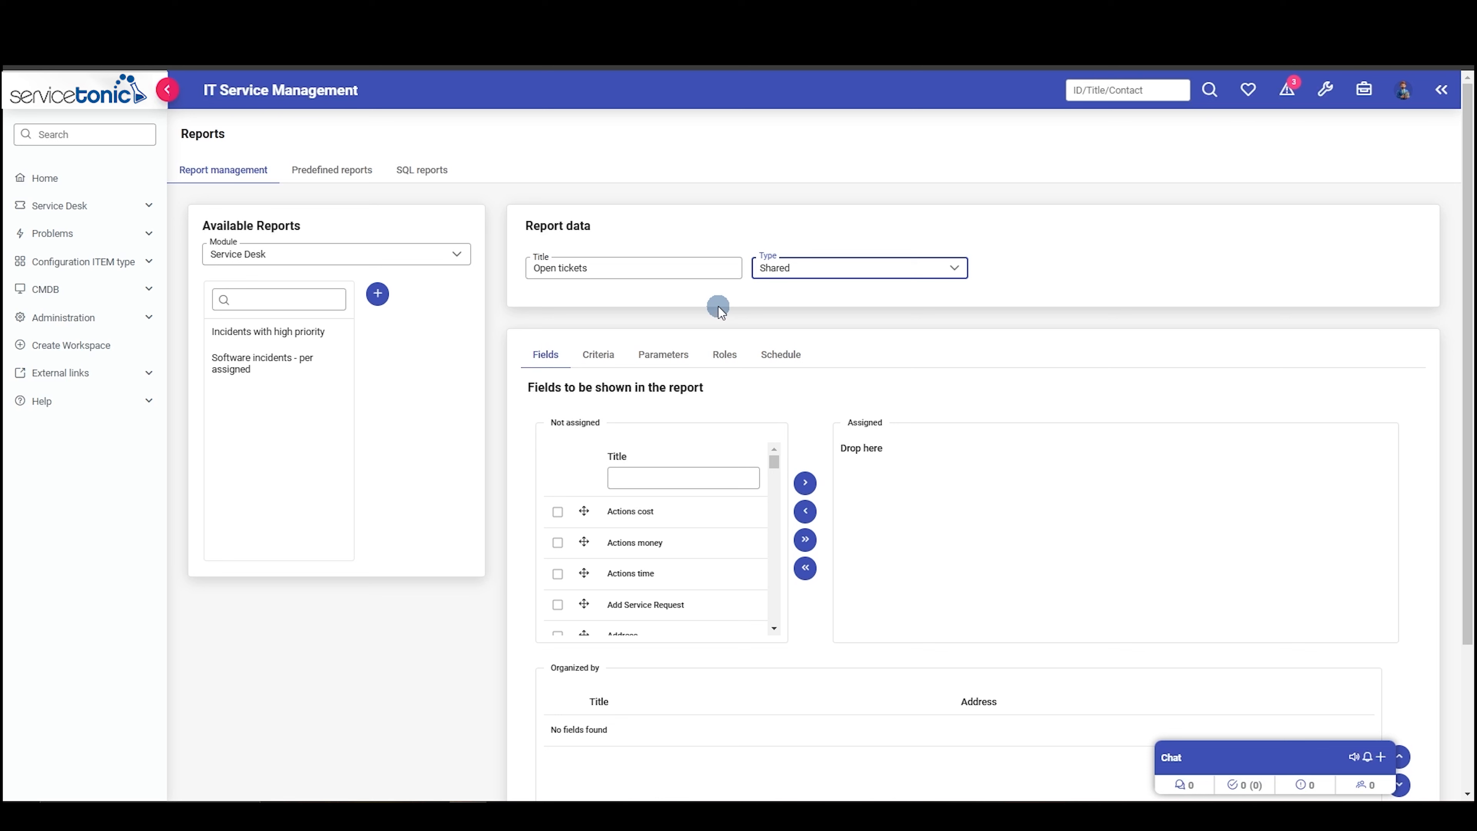
- Add the Ticket ID and Status fields to the report's assigned fields
{"action": "left_click", "coordinate": [656, 477]}
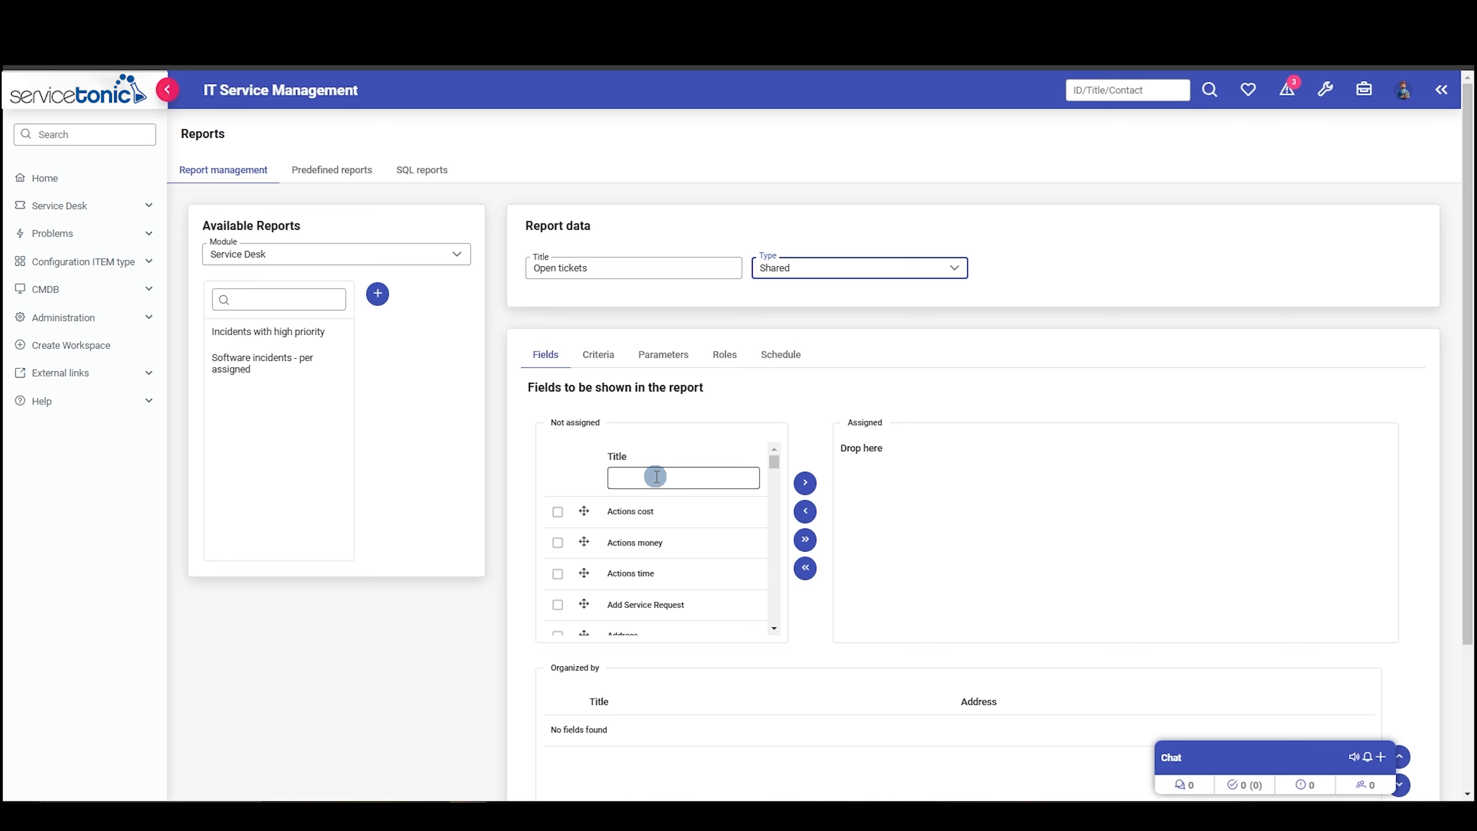
{"action": "type", "text": "tick"}
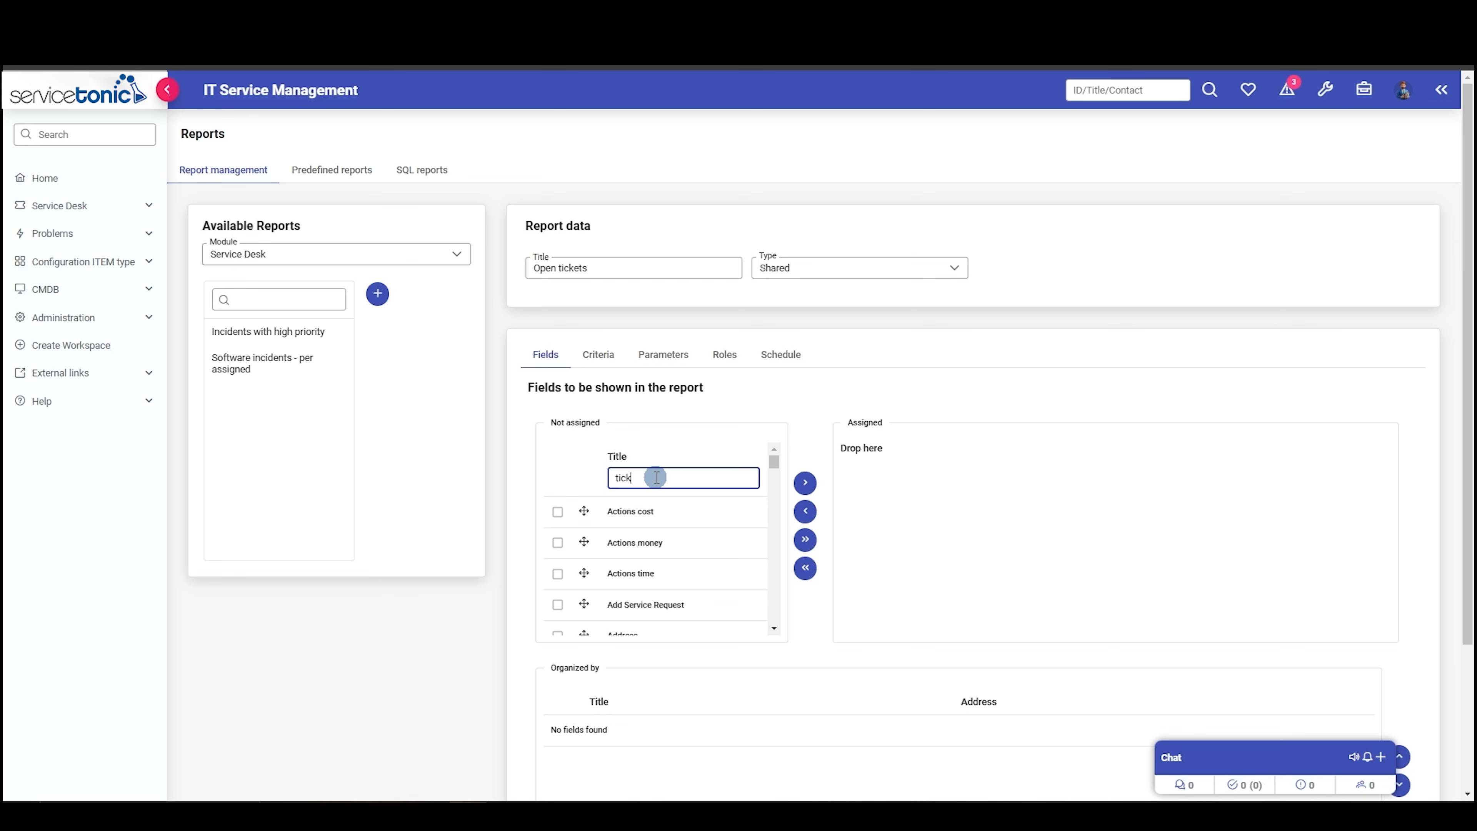
{"action": "left_click_drag", "start_coordinate": [580, 553], "coordinate": [920, 448]}
{"action": "double_click", "coordinate": [645, 479]}
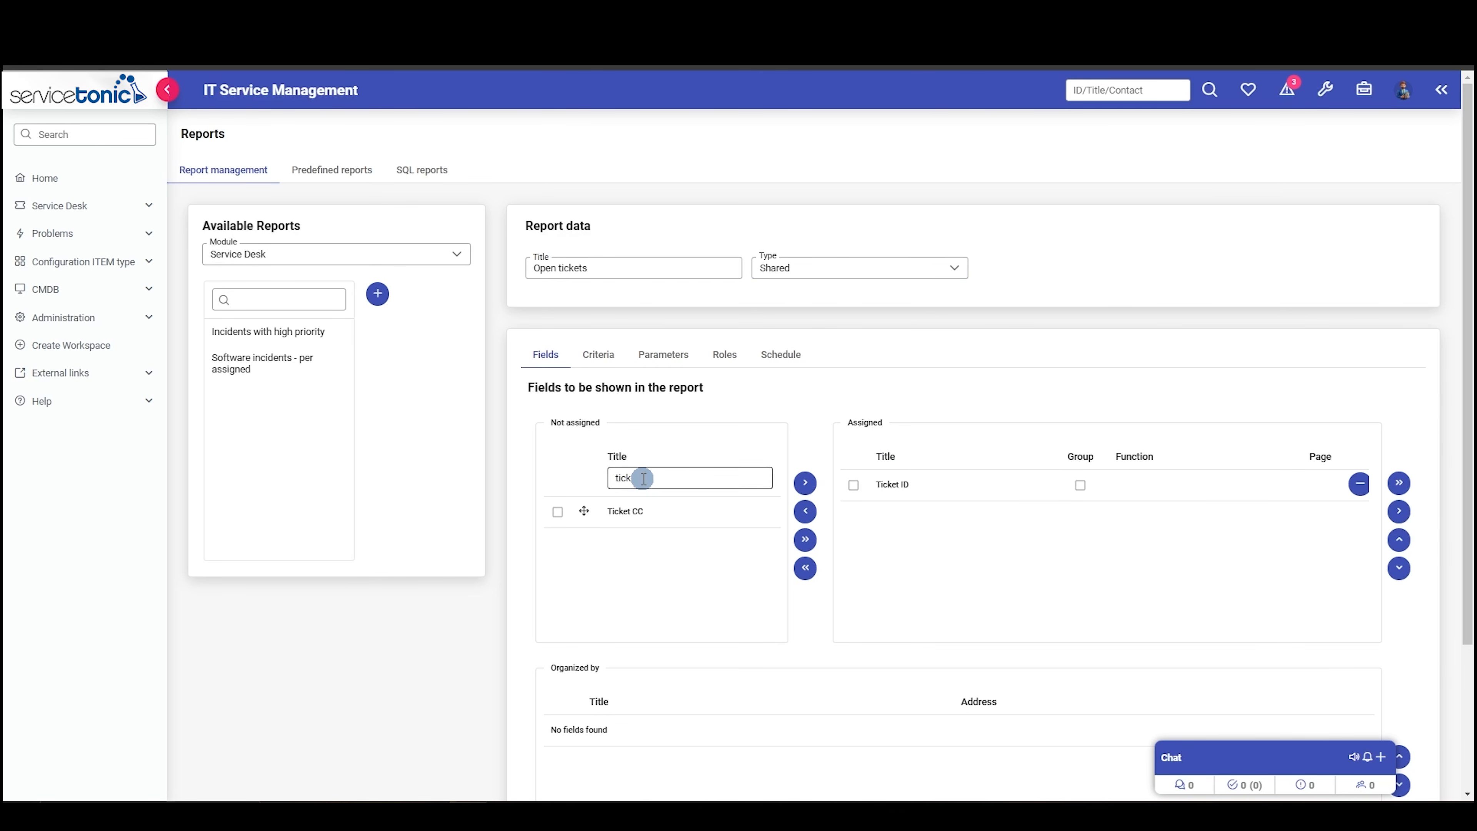
{"action": "type", "text": "stat"}
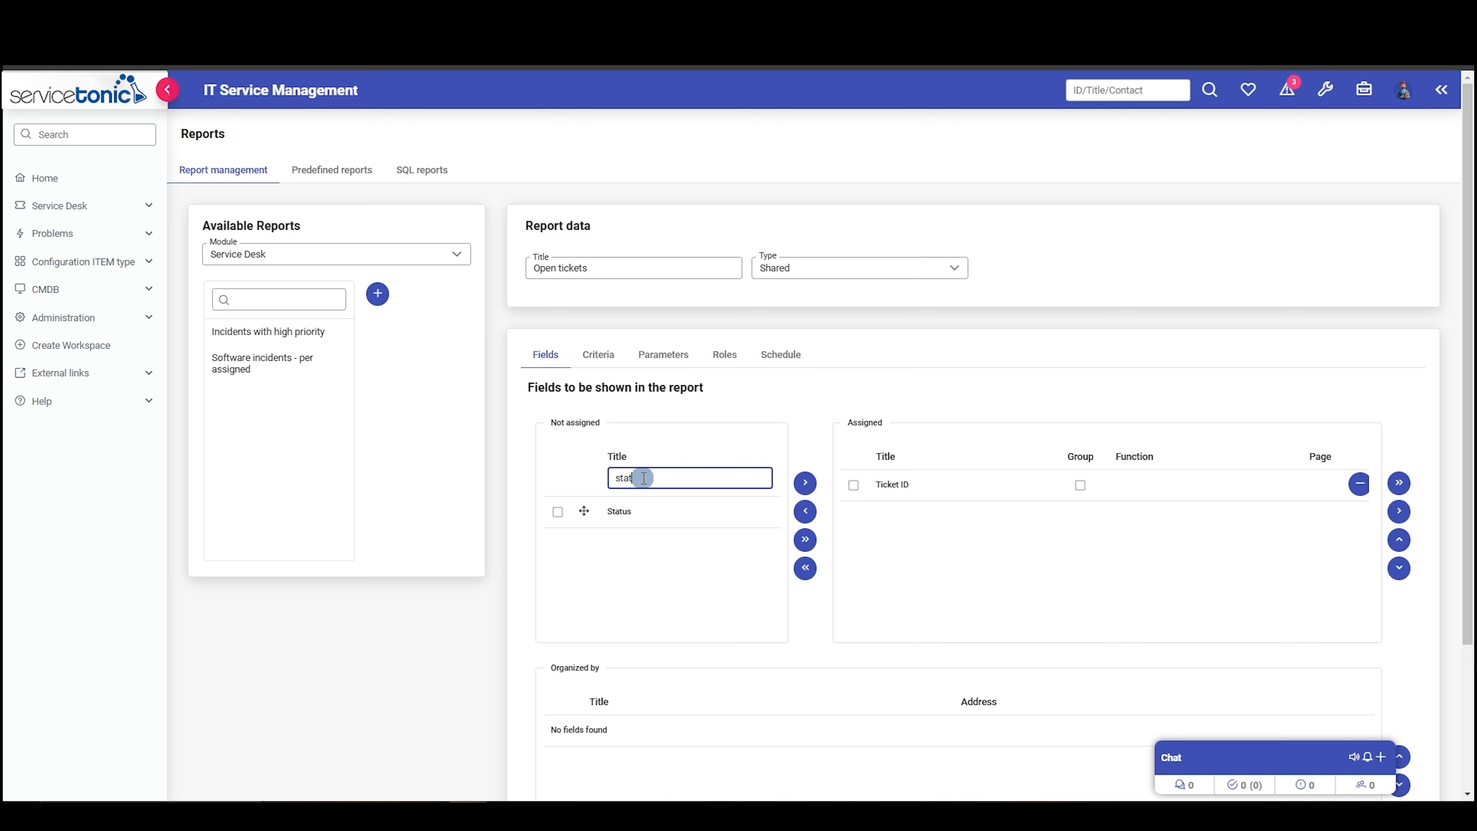
{"action": "left_click_drag", "start_coordinate": [584, 511], "coordinate": [967, 511]}
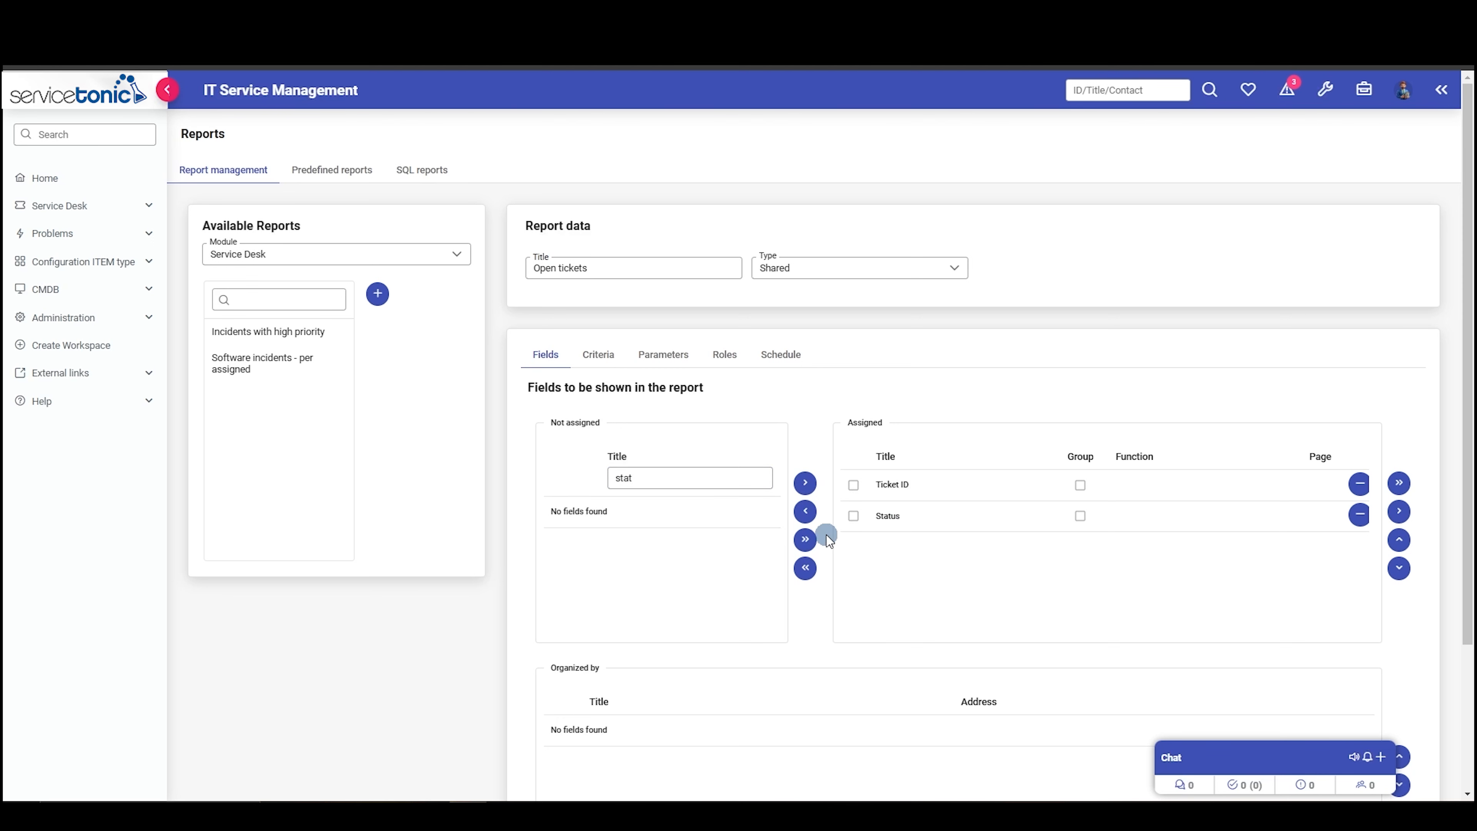
- Add the Team and Creation date fields to the report's assigned fields
{"action": "double_click", "coordinate": [651, 477]}
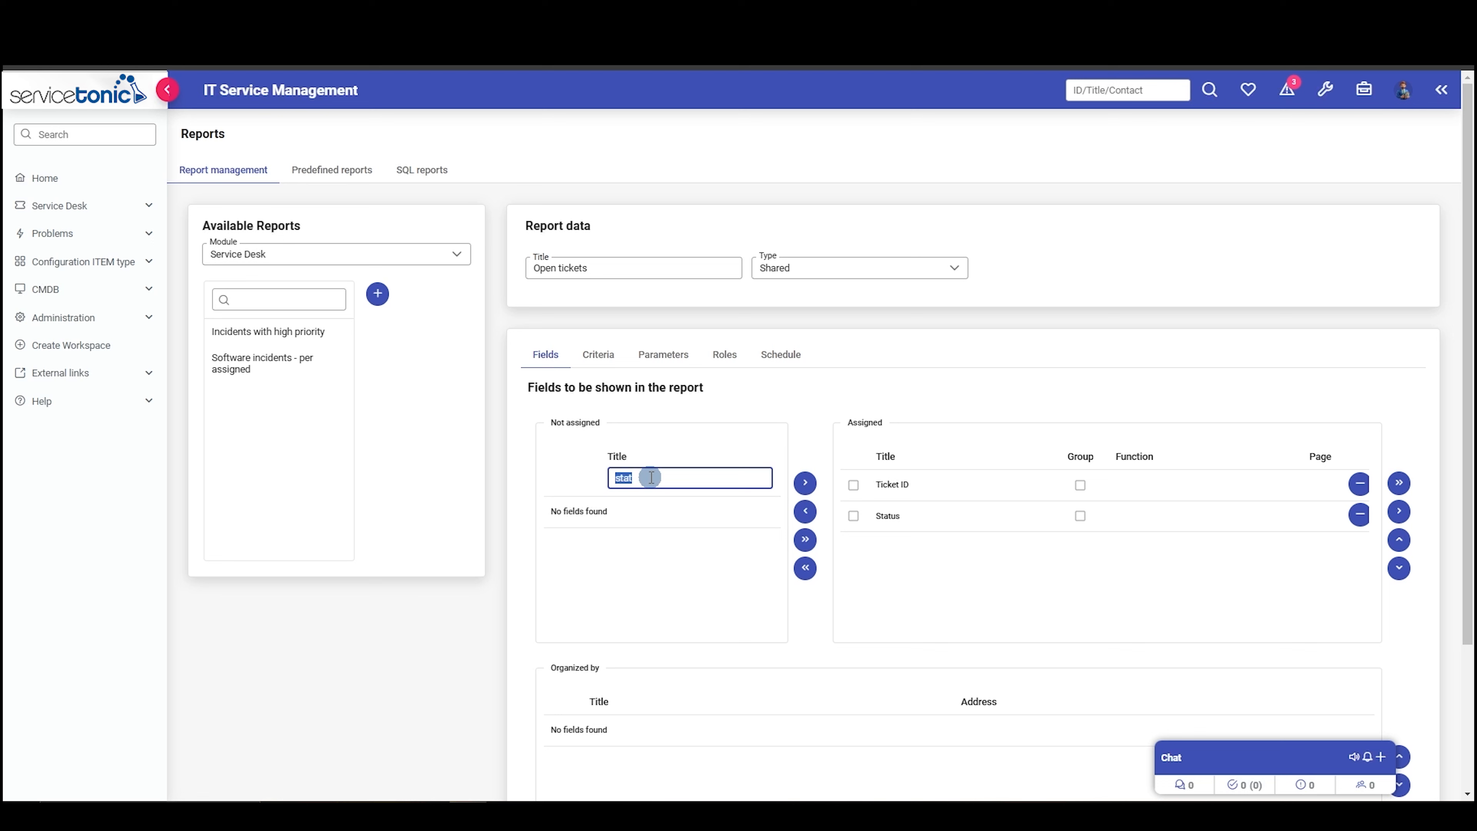
{"action": "type", "text": "tea"}
{"action": "left_click_drag", "start_coordinate": [587, 511], "coordinate": [932, 534]}
{"action": "double_click", "coordinate": [645, 479]}
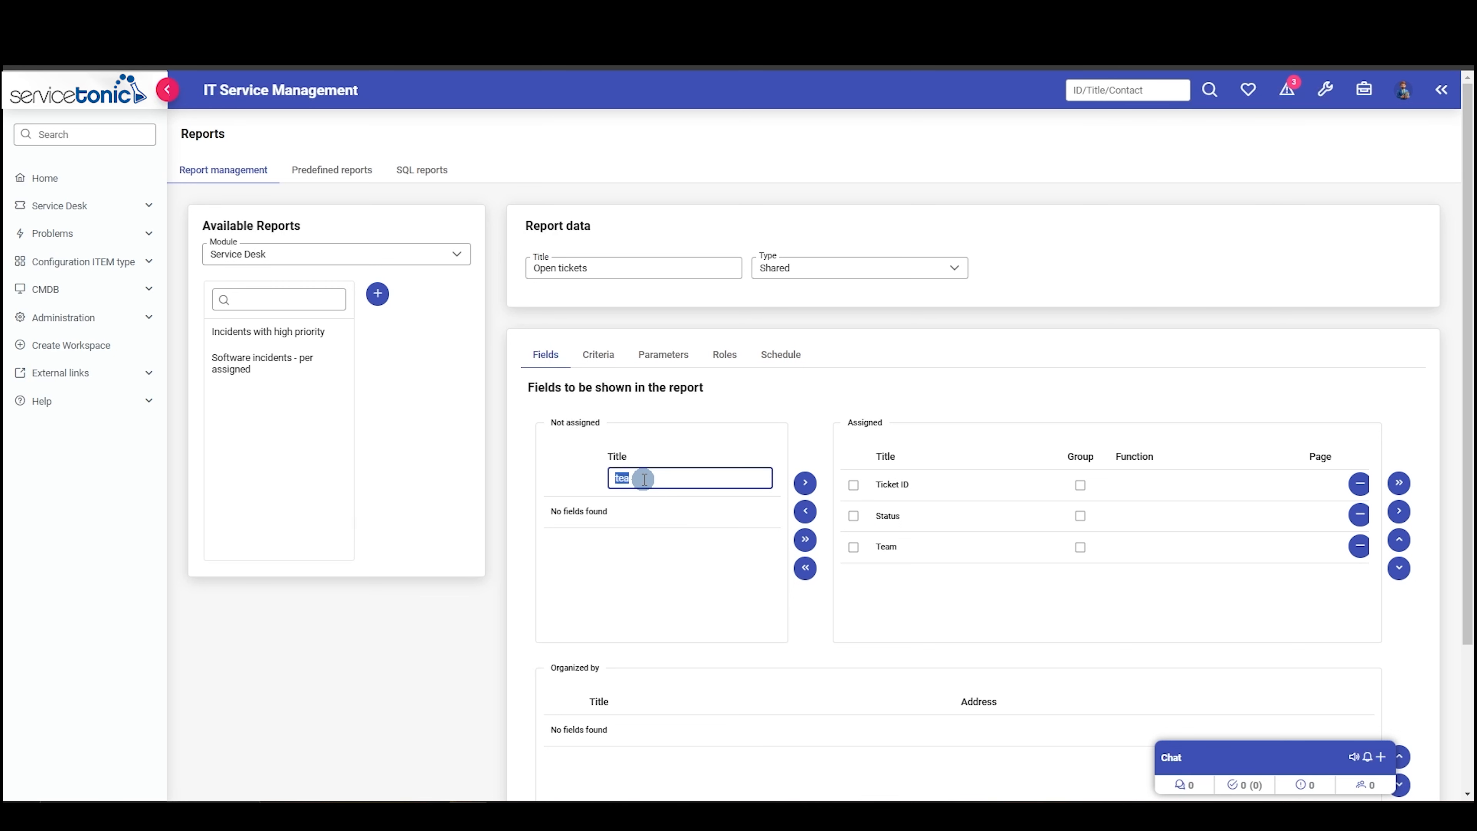
{"action": "type", "text": "cre"}
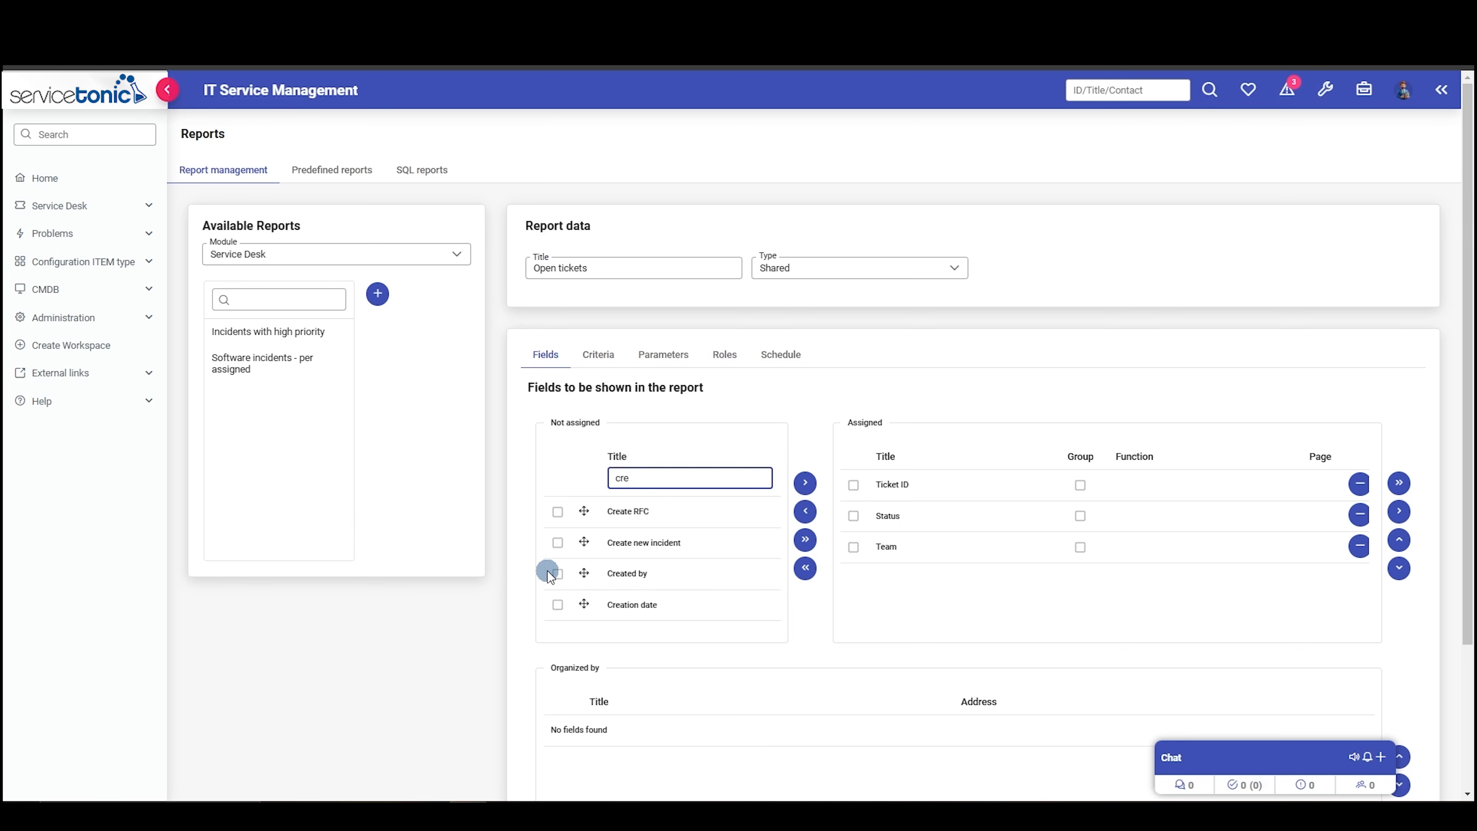
{"action": "left_click_drag", "start_coordinate": [586, 606], "coordinate": [929, 559]}
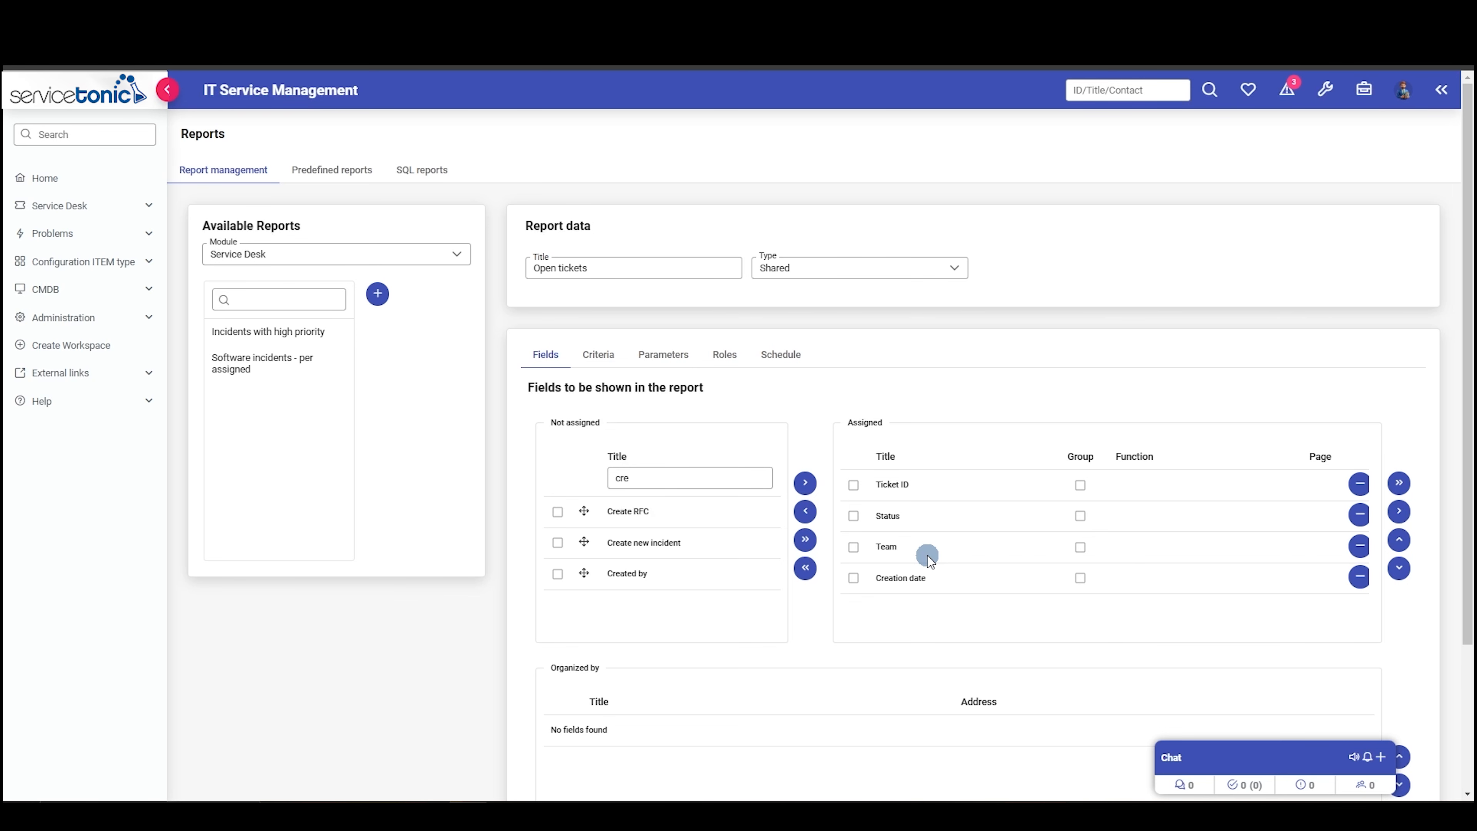
- Organize the report by Creation date in descending order
{"action": "left_click", "coordinate": [853, 579]}
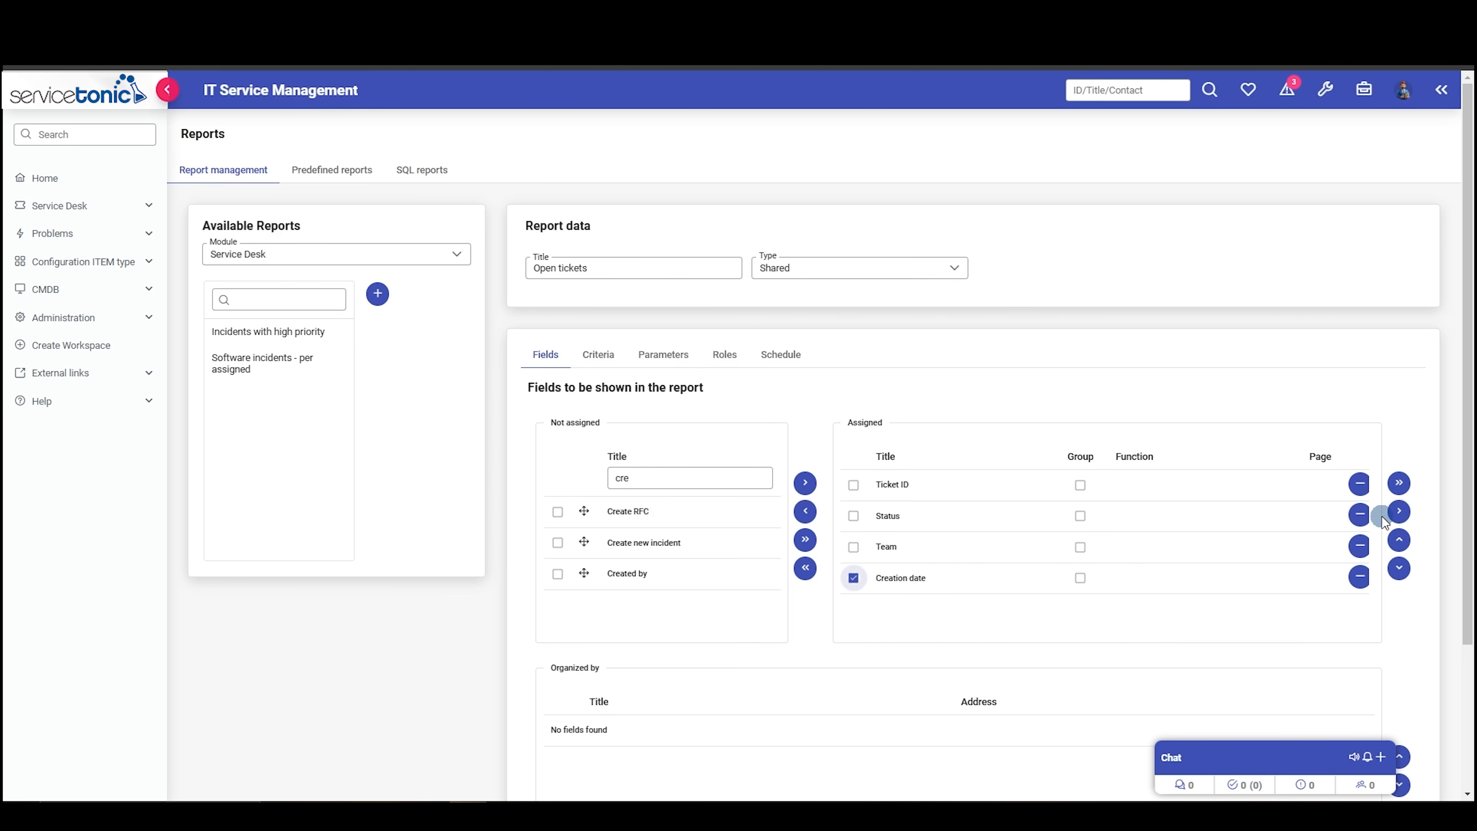
{"action": "left_click", "coordinate": [1399, 512]}
{"action": "scroll", "coordinate": [1142, 605], "scroll_direction": "down", "scroll_amount": 3}
{"action": "left_click", "coordinate": [1082, 581]}
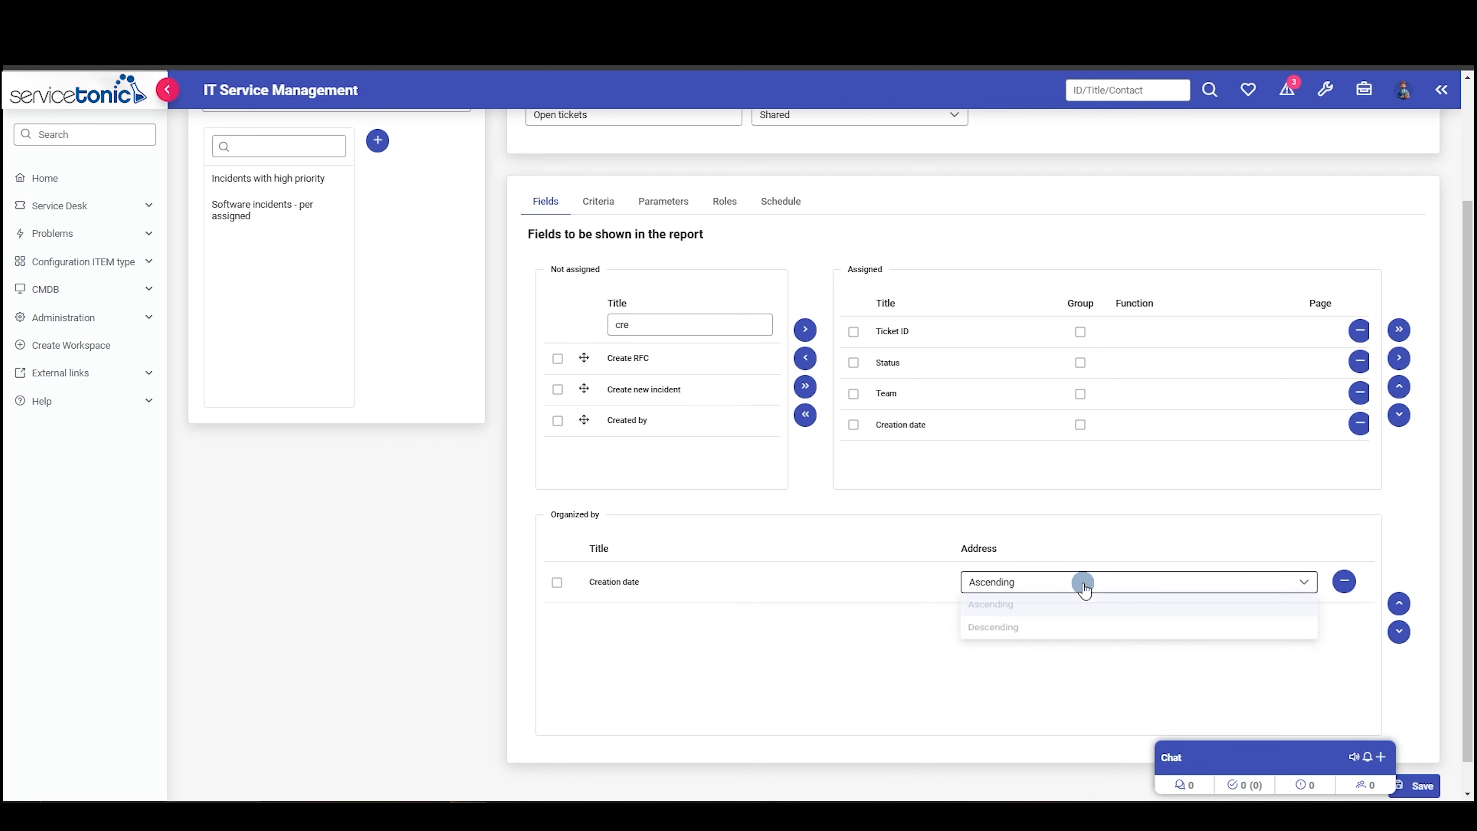
{"action": "left_click", "coordinate": [1041, 631]}
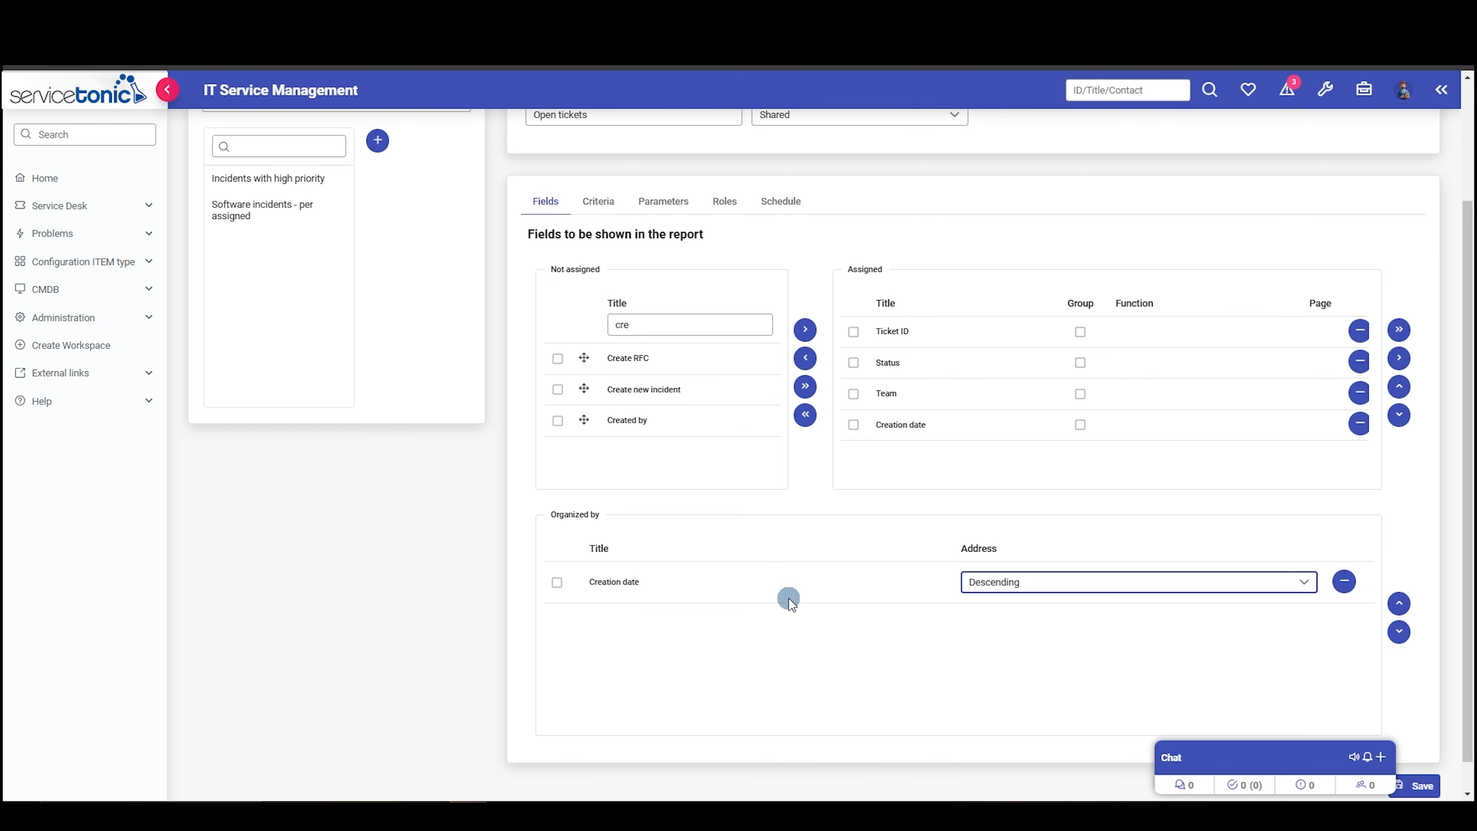
- Add a Service Desk report criterion that filters Status with "is not in" and the value Closed
{"action": "scroll", "coordinate": [788, 598], "scroll_direction": "up", "scroll_amount": 2}
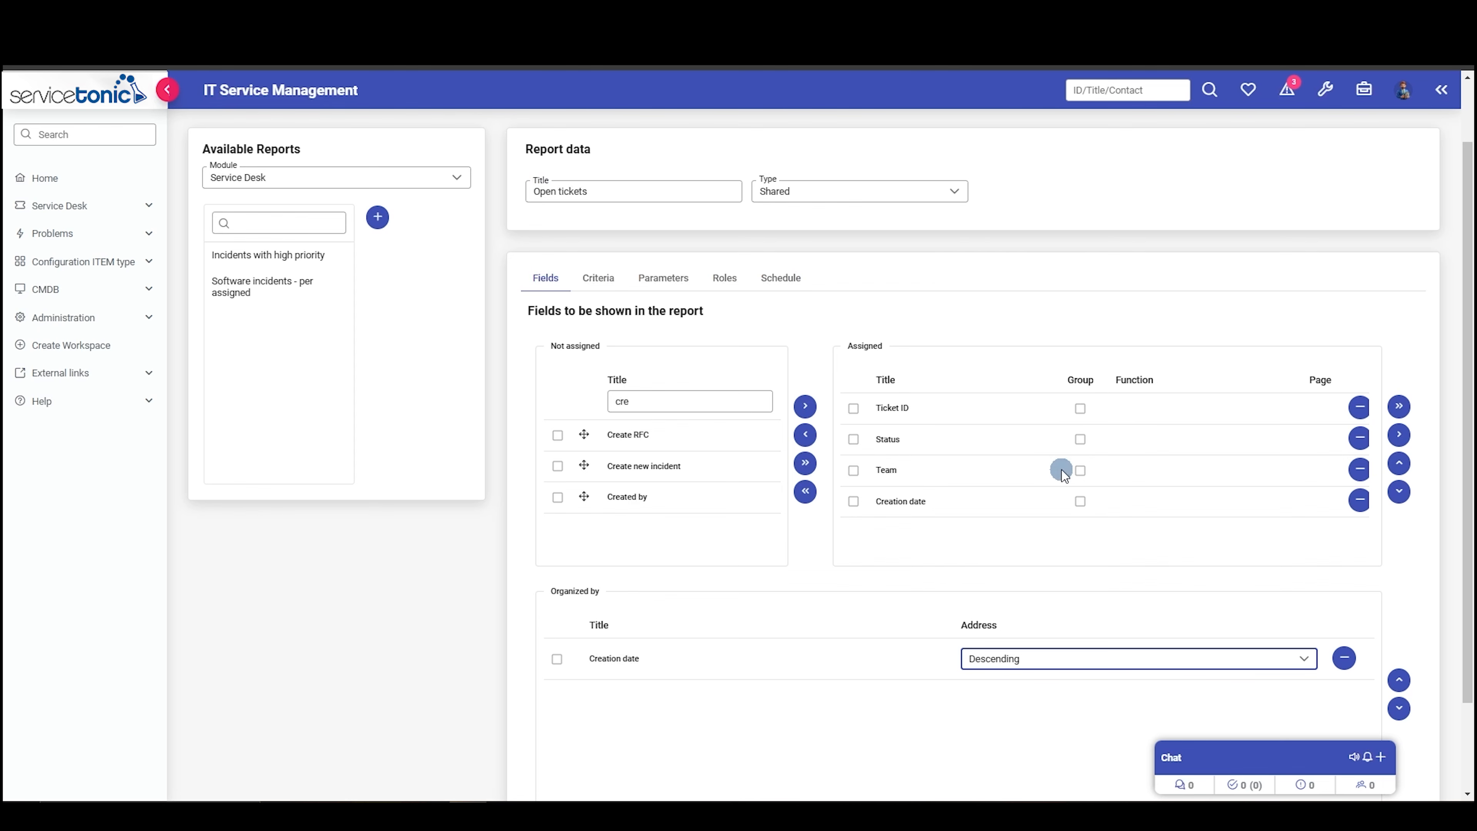
{"action": "left_click", "coordinate": [595, 278]}
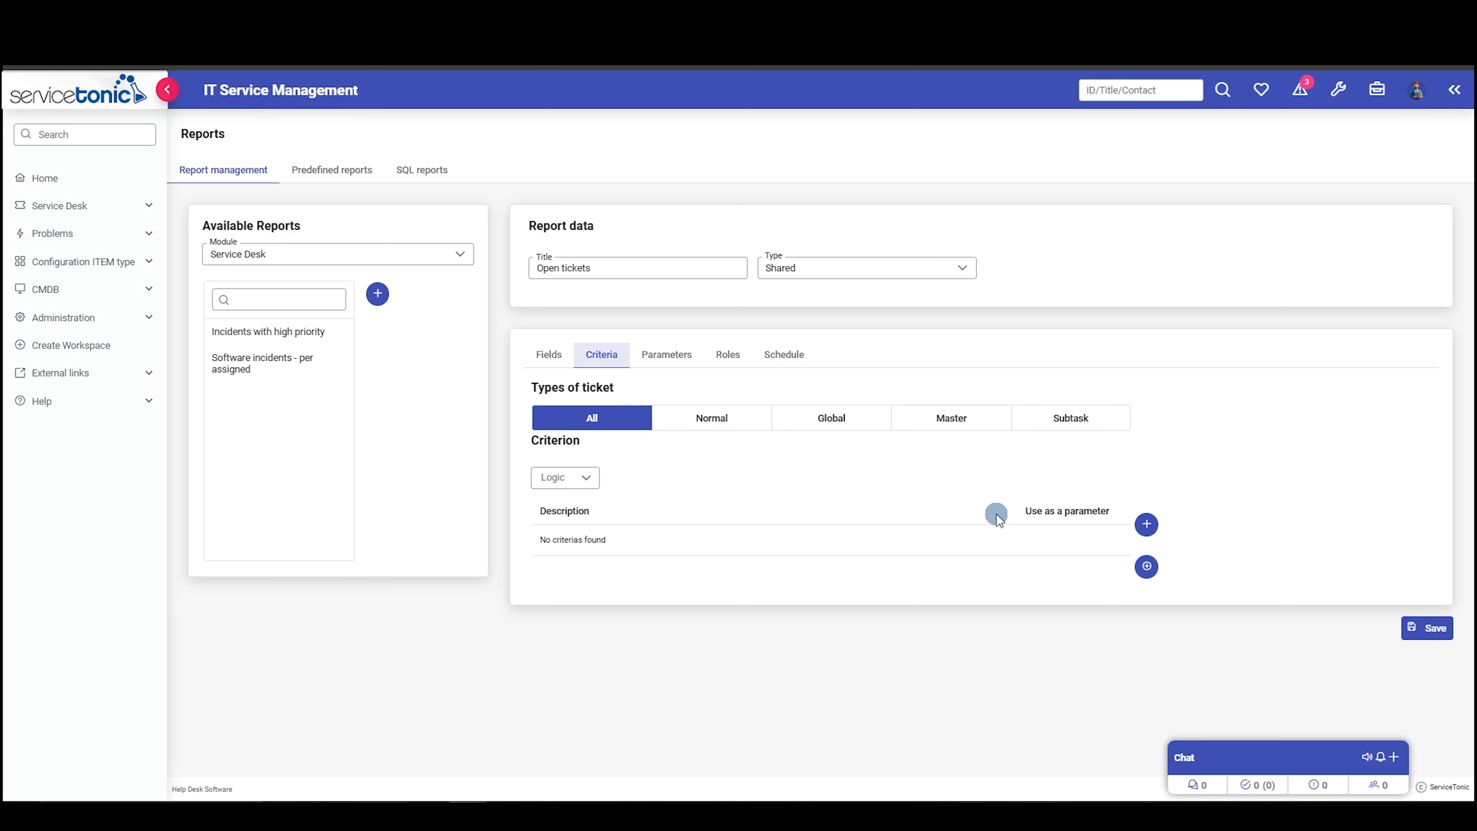
{"action": "left_click", "coordinate": [1146, 523]}
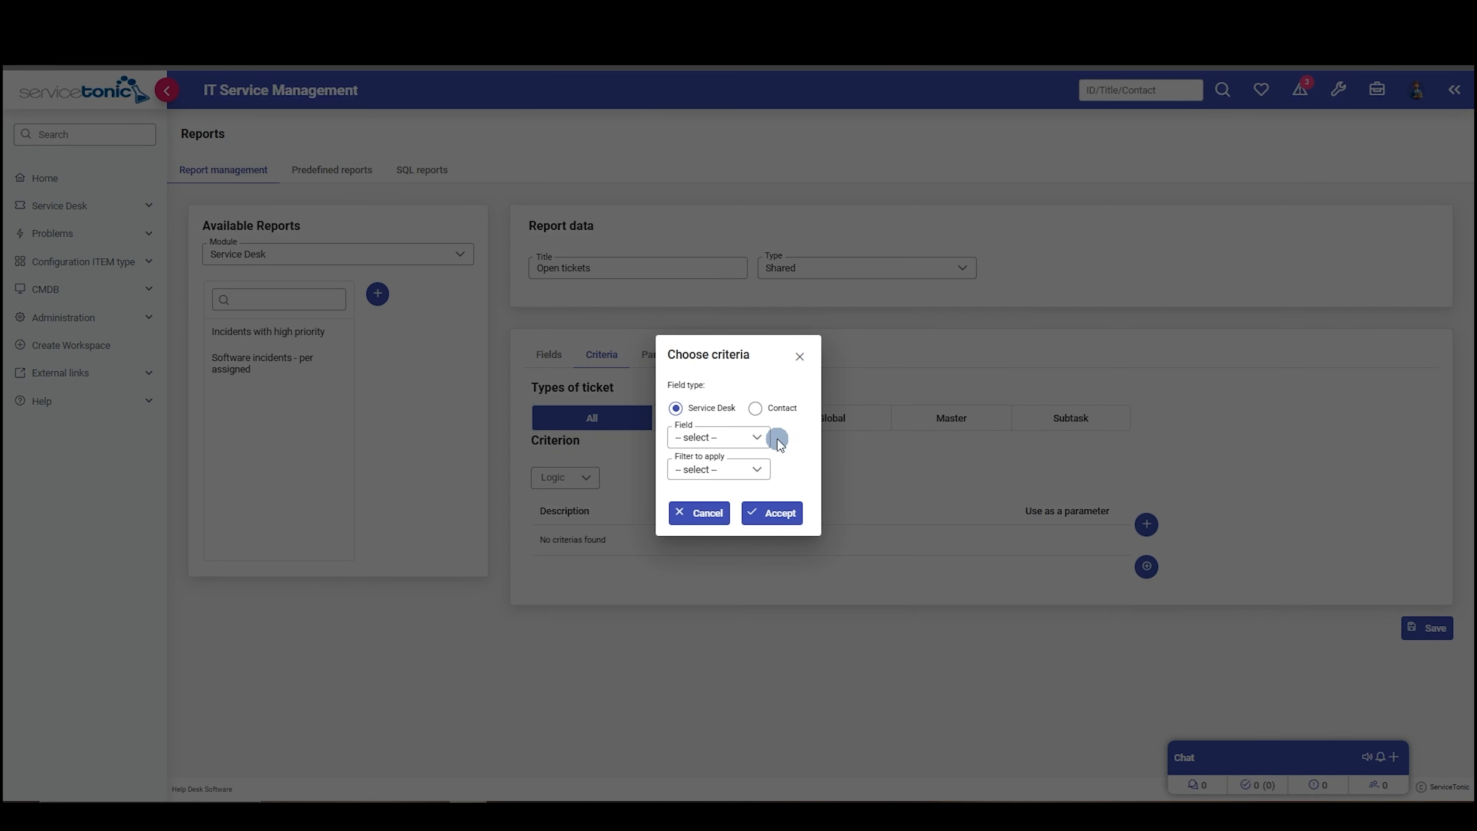
{"action": "left_click", "coordinate": [720, 437]}
{"action": "type", "text": "sta"}
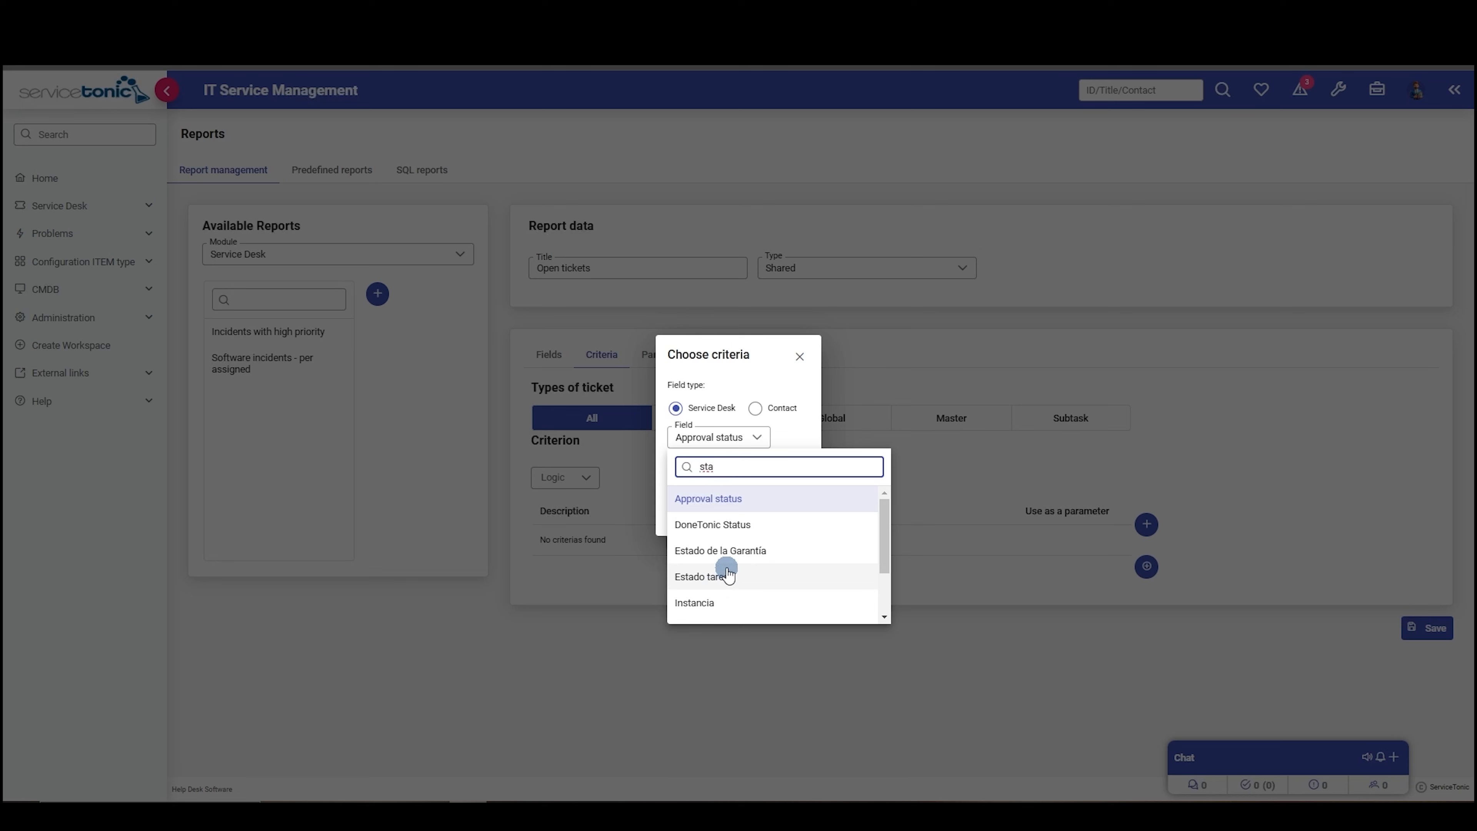
{"action": "type", "text": "t"}
{"action": "left_click", "coordinate": [704, 550]}
{"action": "left_click", "coordinate": [720, 469]}
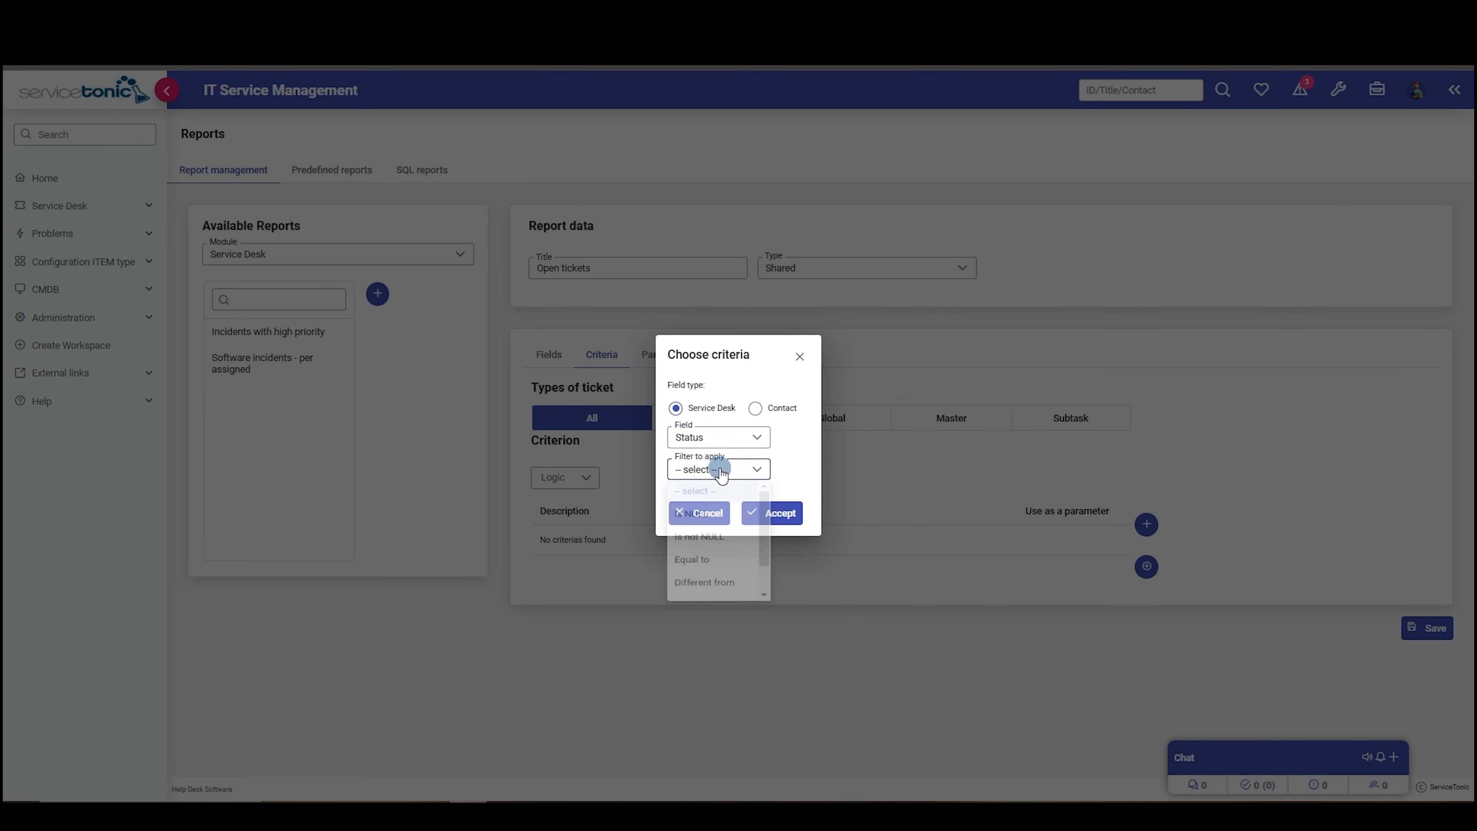
{"action": "scroll", "coordinate": [721, 550], "scroll_direction": "down", "scroll_amount": 1}
{"action": "left_click", "coordinate": [695, 604]}
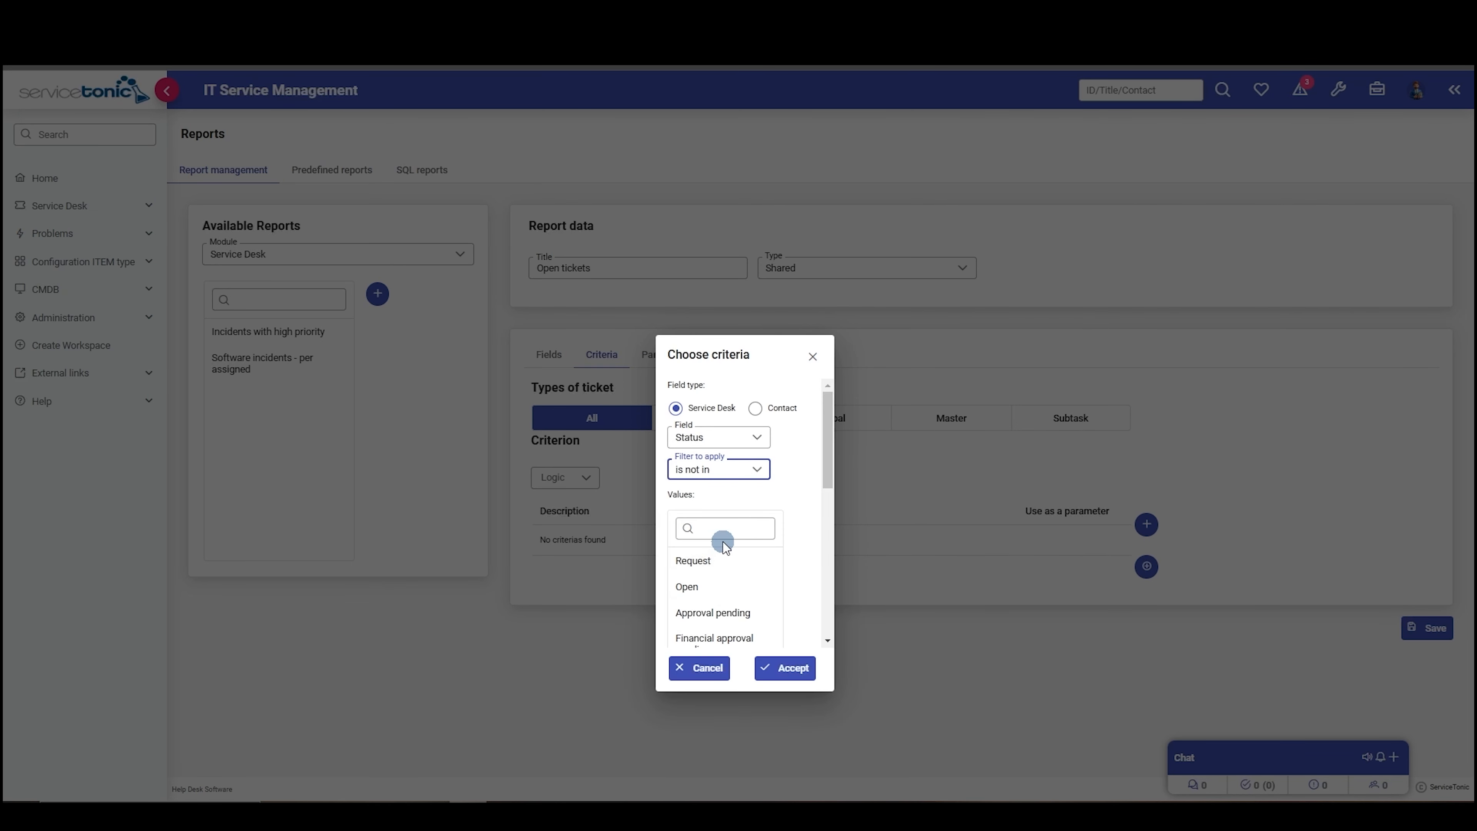
{"action": "scroll", "coordinate": [715, 556], "scroll_direction": "down", "scroll_amount": 2}
{"action": "scroll", "coordinate": [714, 582], "scroll_direction": "down", "scroll_amount": 2}
{"action": "scroll", "coordinate": [716, 587], "scroll_direction": "down", "scroll_amount": 1}
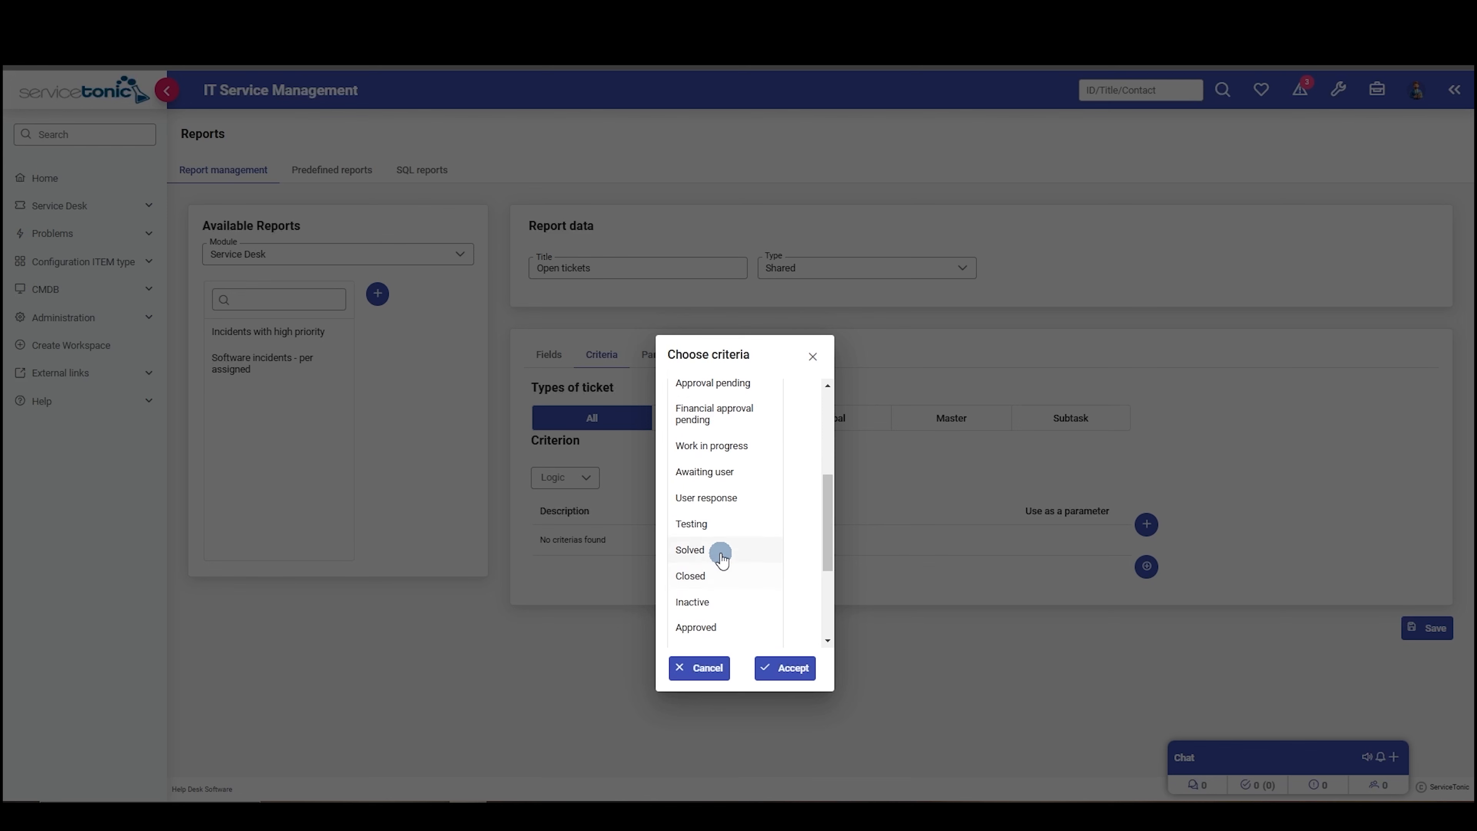
{"action": "left_click", "coordinate": [704, 574]}
{"action": "left_click", "coordinate": [779, 667]}
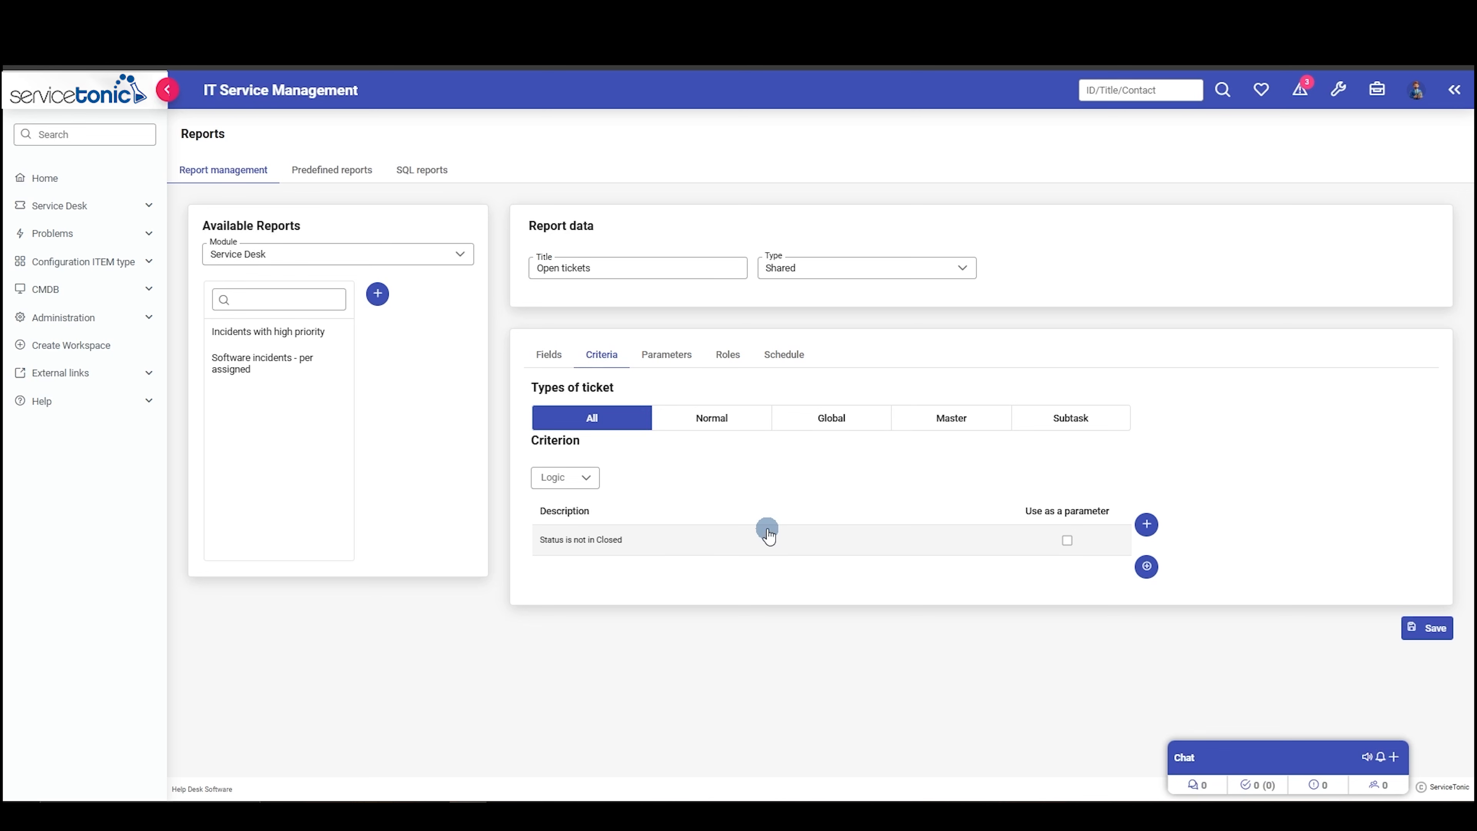
- Set the criteria logic to AND and add a second criterion, Priority "is in" Normal
{"action": "left_click", "coordinate": [584, 478]}
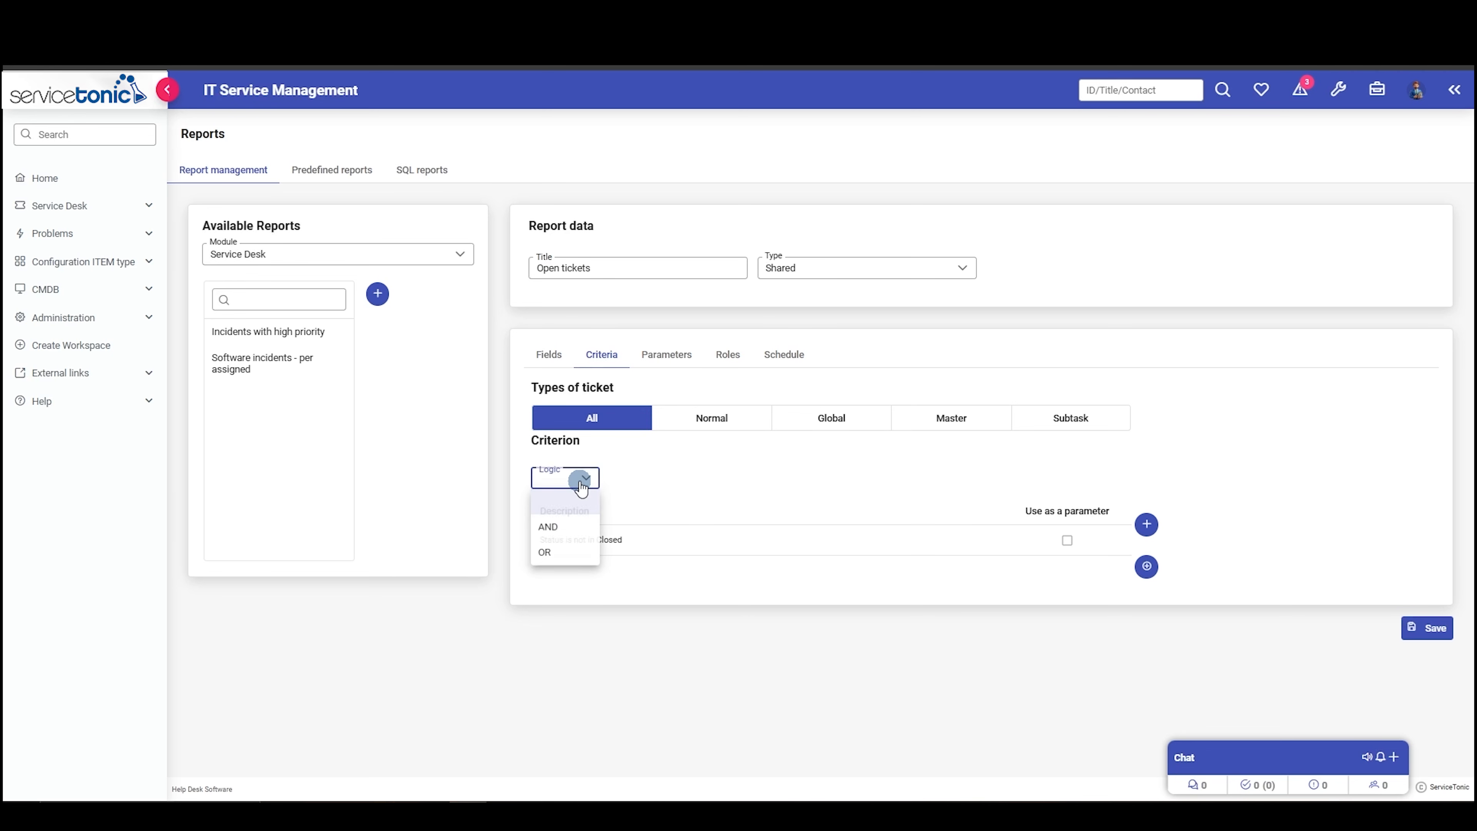
{"action": "left_click", "coordinate": [553, 529]}
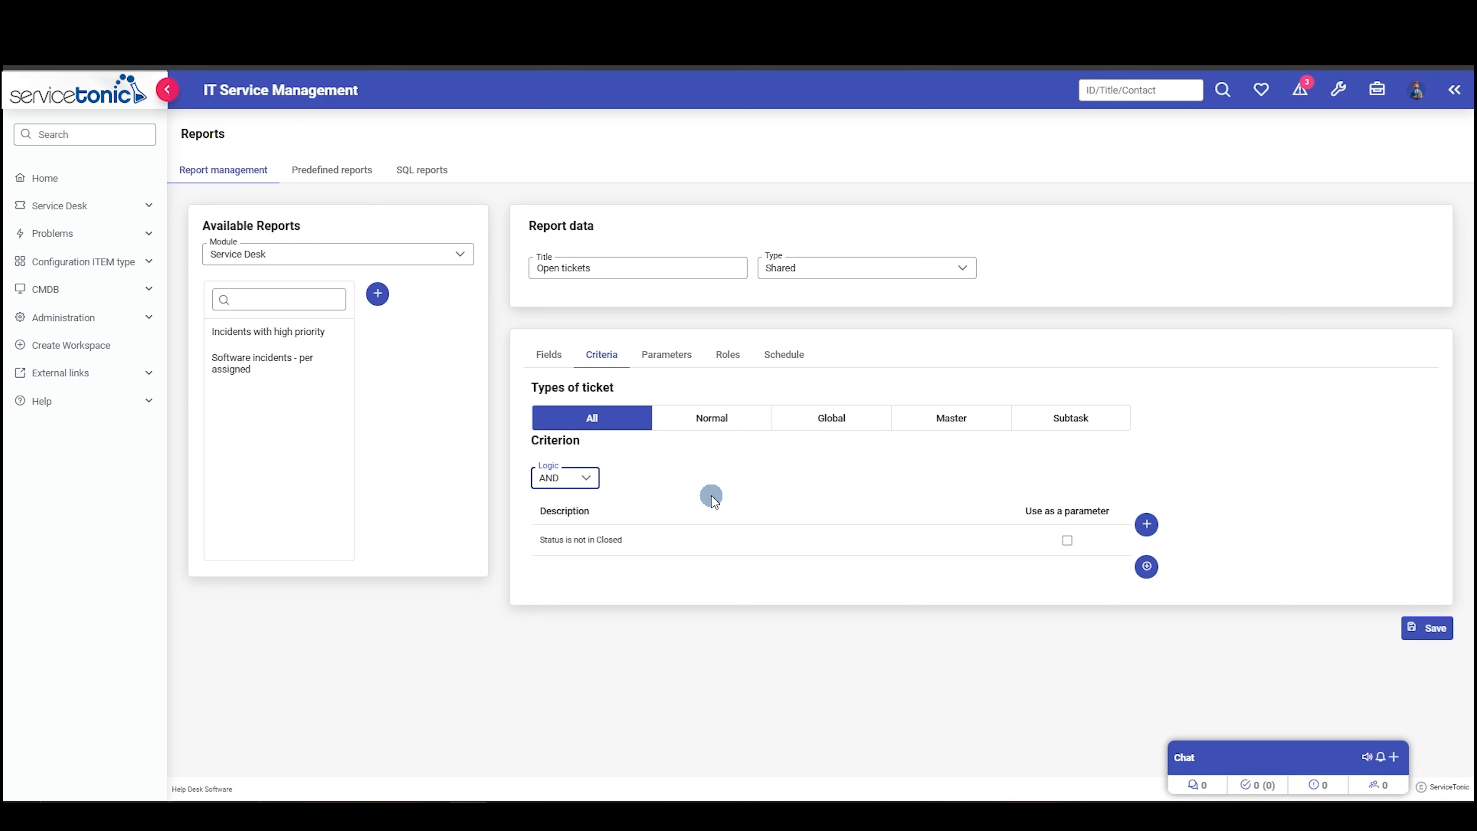
{"action": "left_click", "coordinate": [1146, 523]}
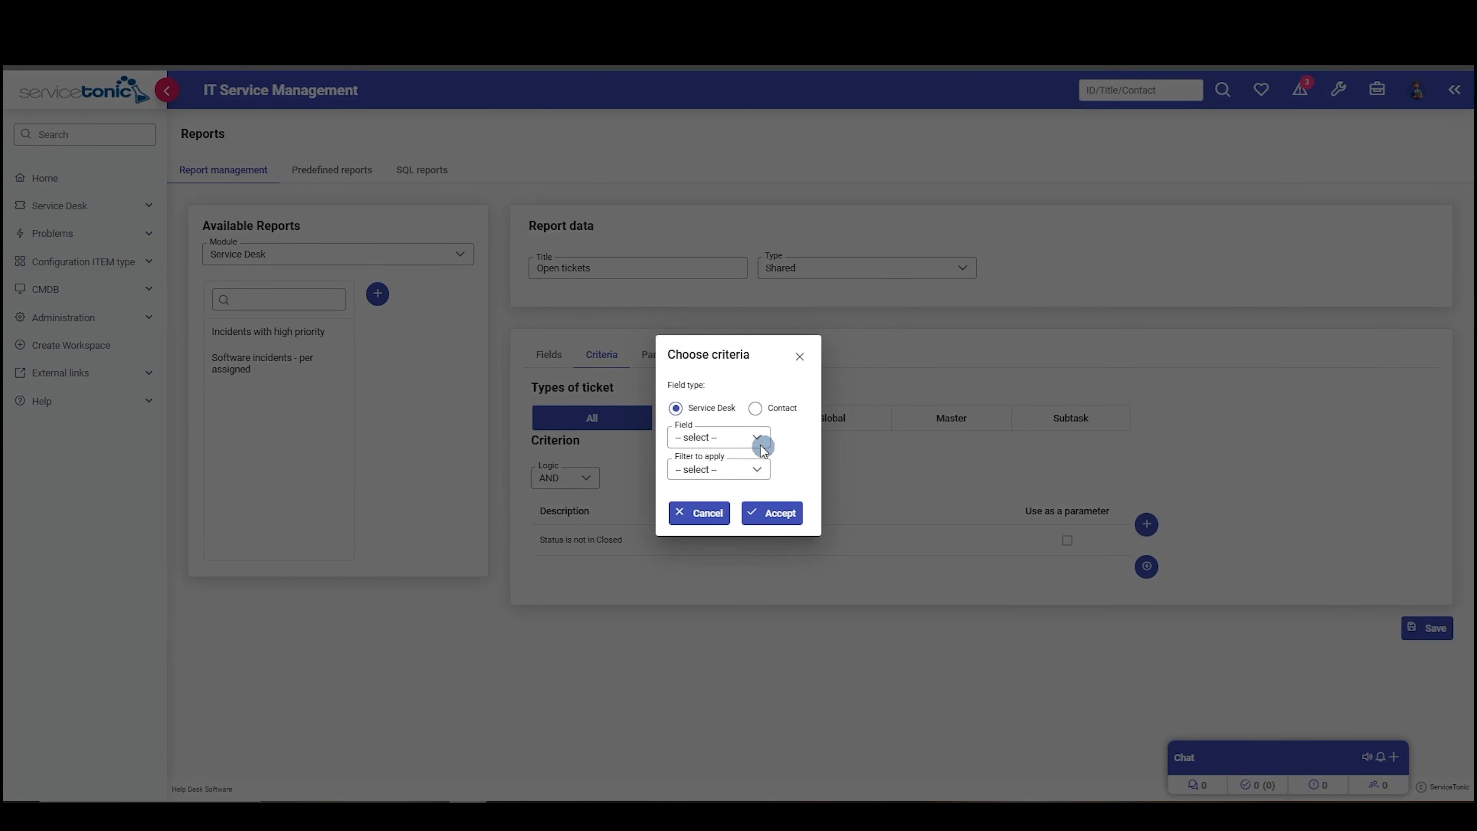
{"action": "left_click", "coordinate": [744, 441]}
{"action": "type", "text": "prio"}
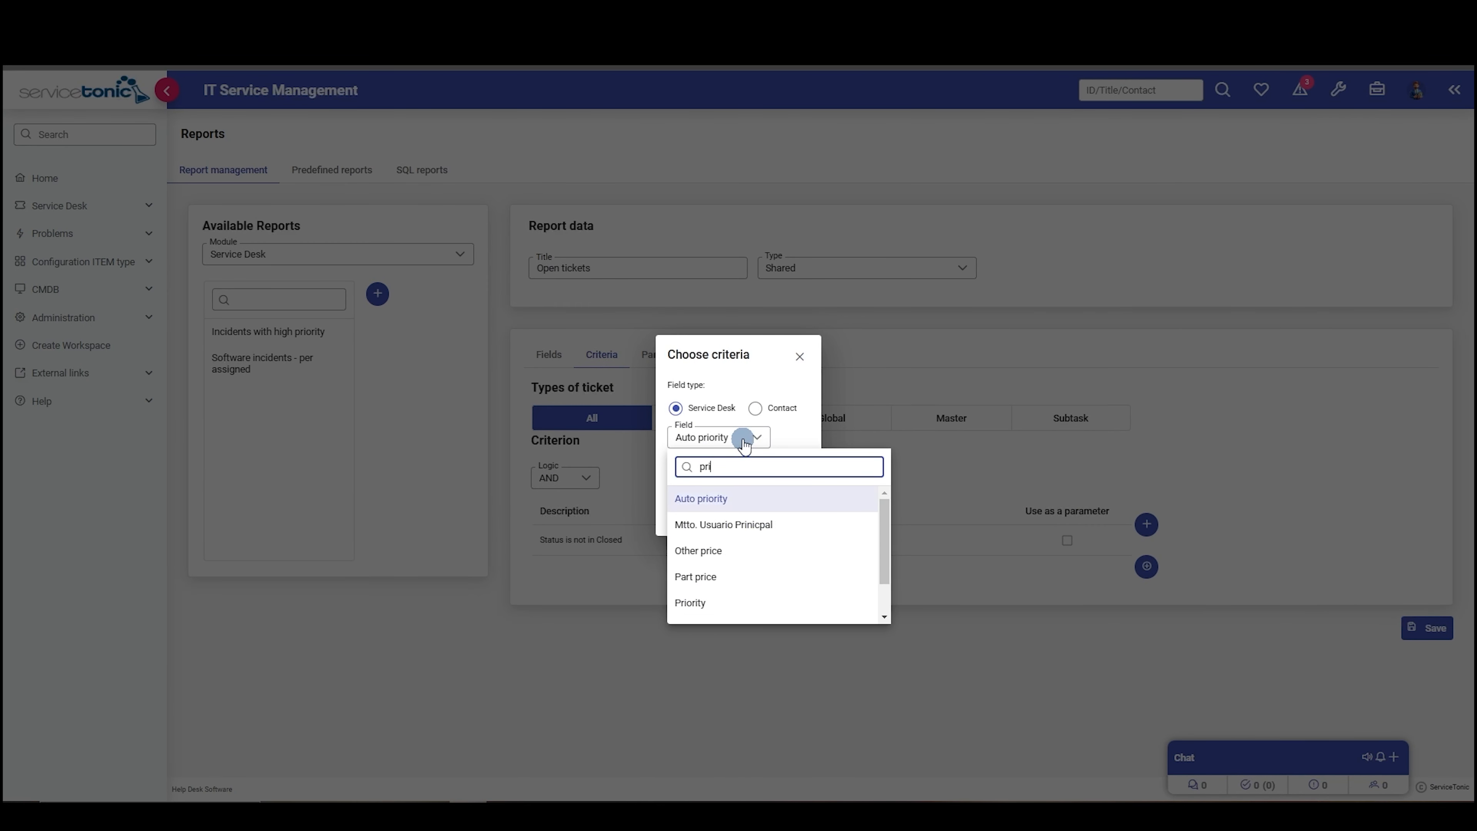
{"action": "left_click", "coordinate": [695, 524]}
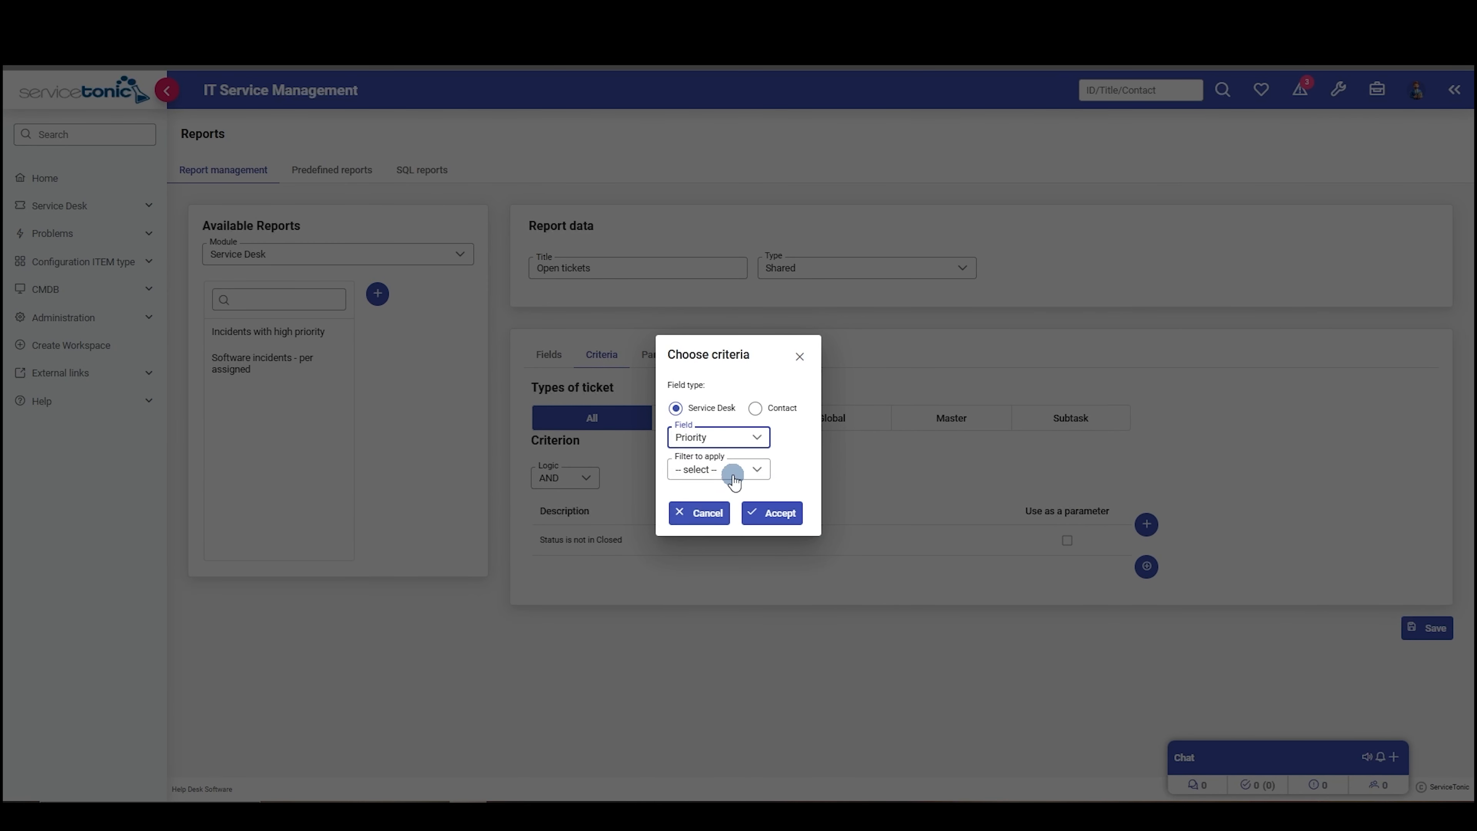
{"action": "left_click", "coordinate": [732, 470]}
{"action": "scroll", "coordinate": [702, 576], "scroll_direction": "down", "scroll_amount": 2}
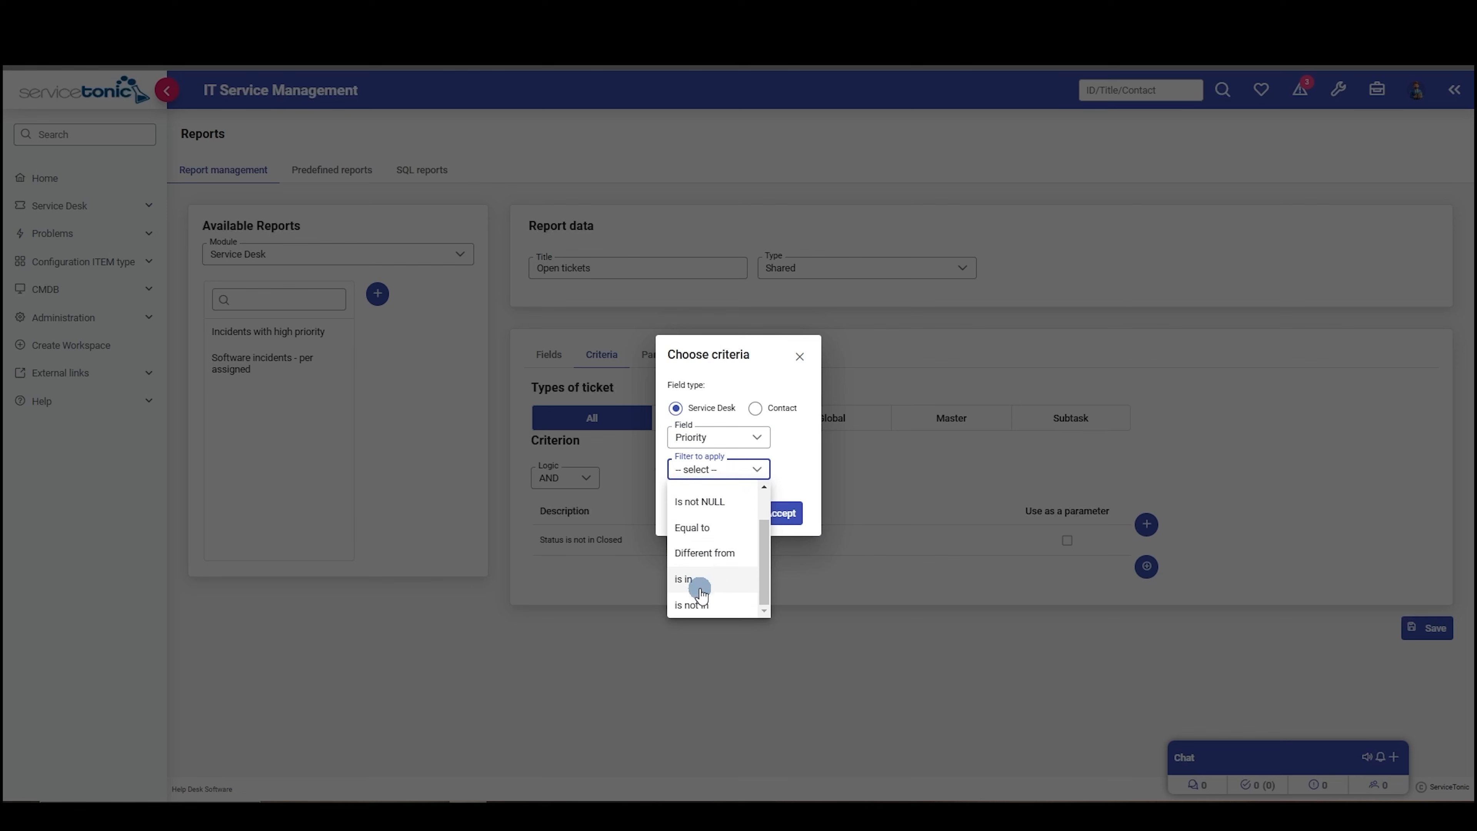
{"action": "left_click", "coordinate": [697, 598]}
{"action": "left_click", "coordinate": [696, 613]}
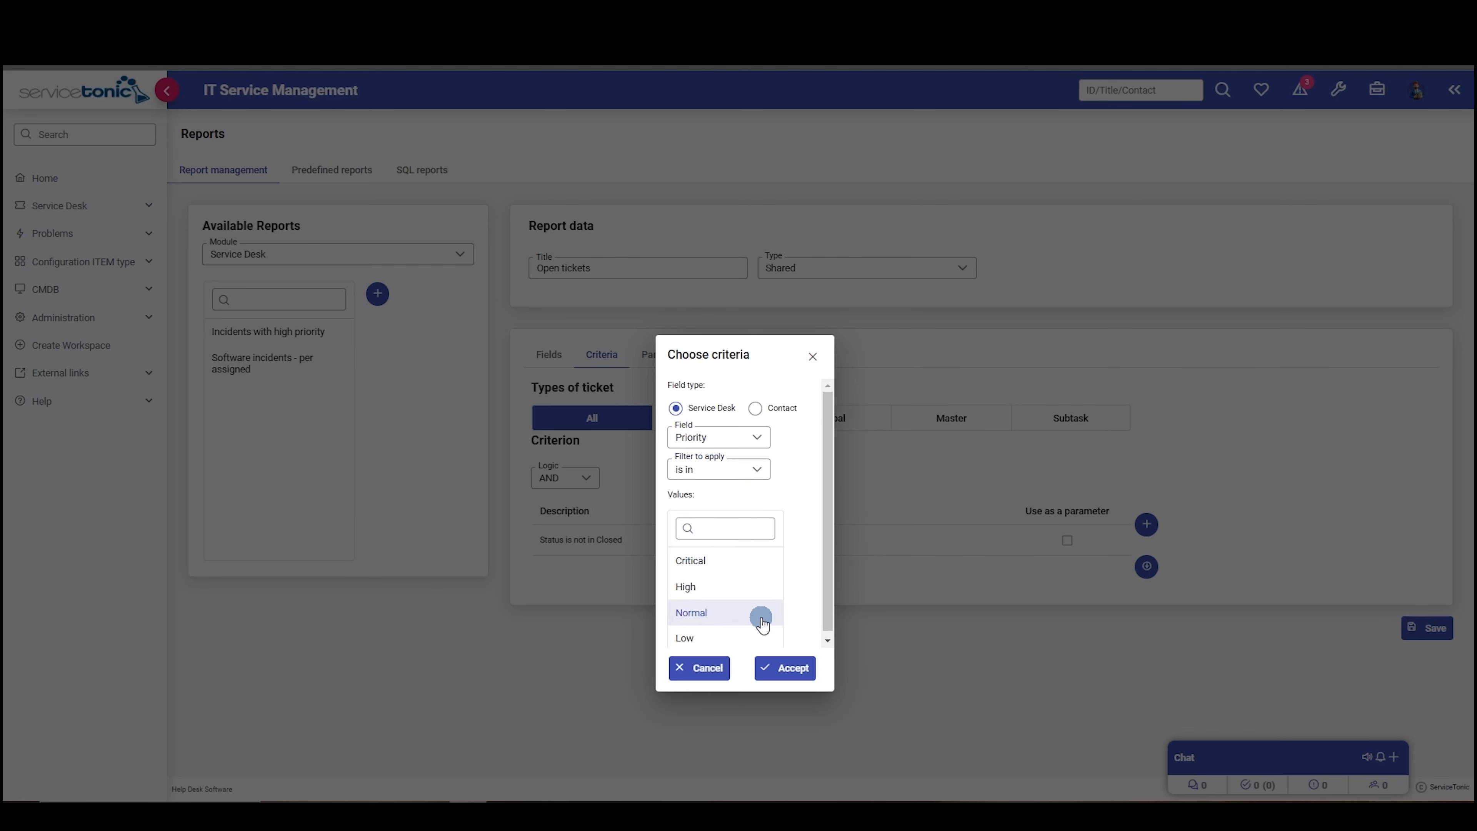
{"action": "left_click", "coordinate": [791, 669]}
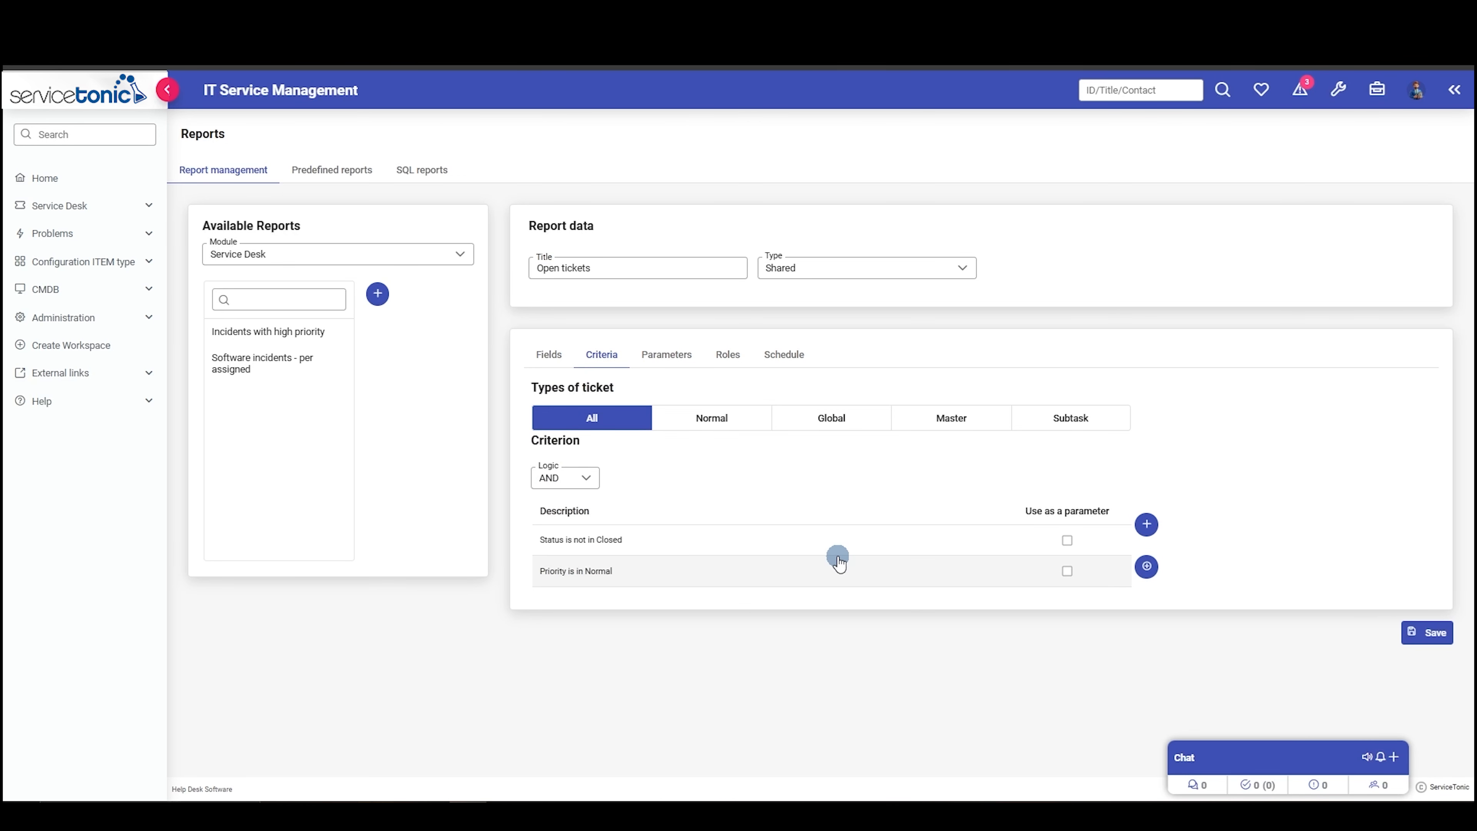
- Use the Priority criterion as a parameter and save its default as "is in" Critical and High
{"action": "left_click", "coordinate": [1067, 570]}
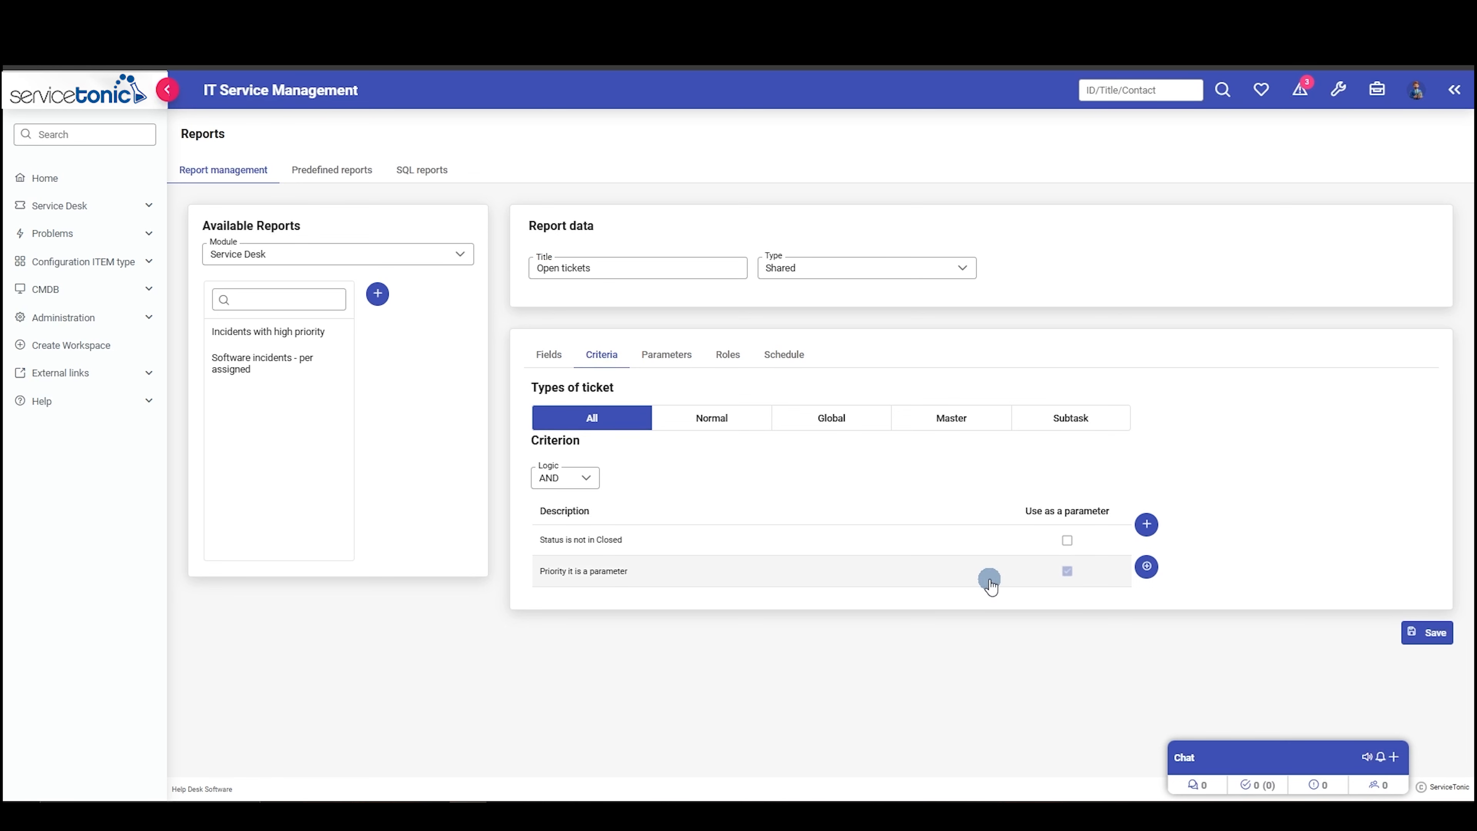
{"action": "left_click", "coordinate": [663, 354]}
{"action": "left_click", "coordinate": [596, 434]}
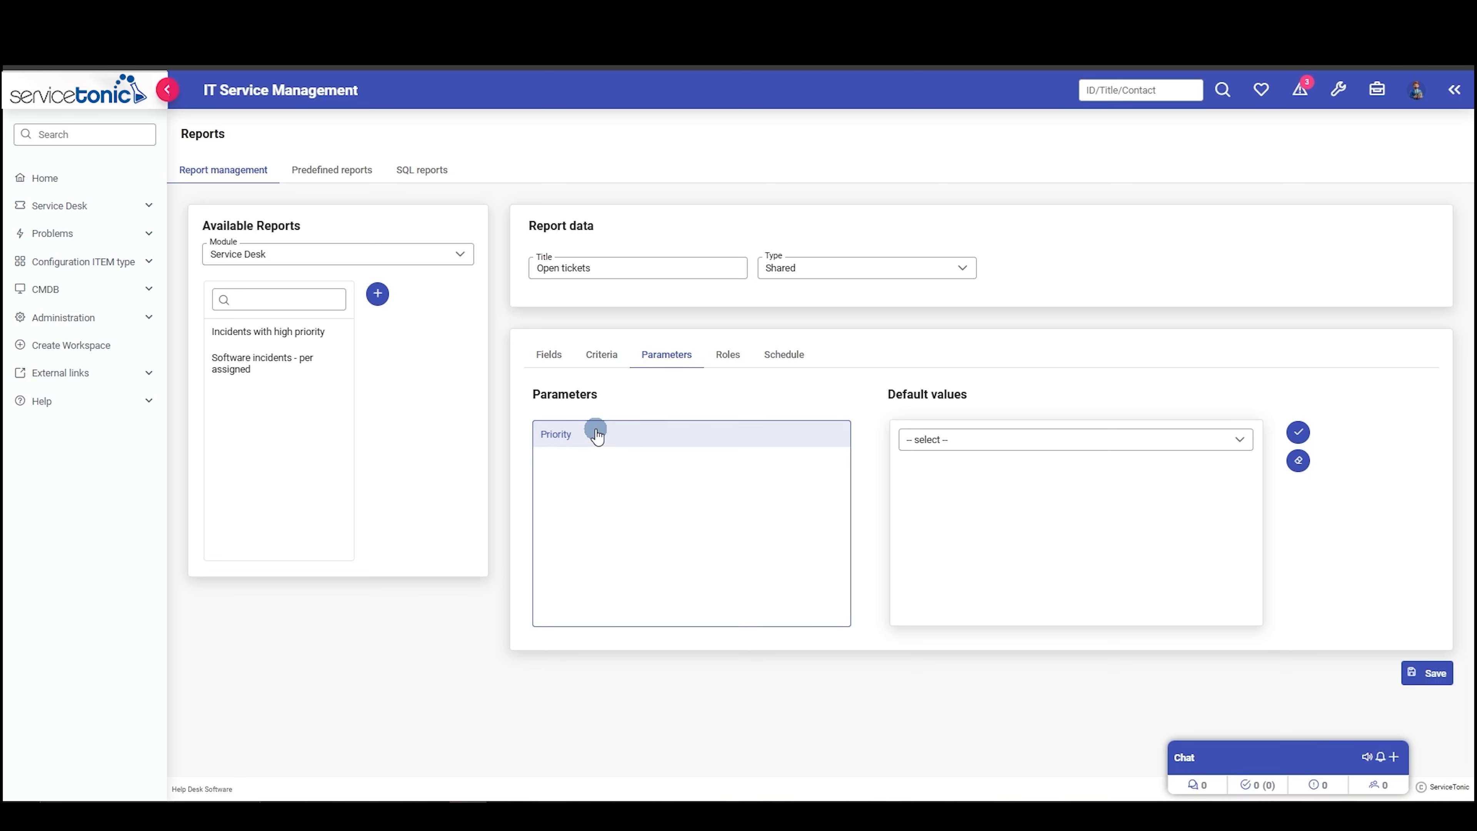
{"action": "left_click", "coordinate": [1033, 440]}
{"action": "left_click", "coordinate": [950, 488]}
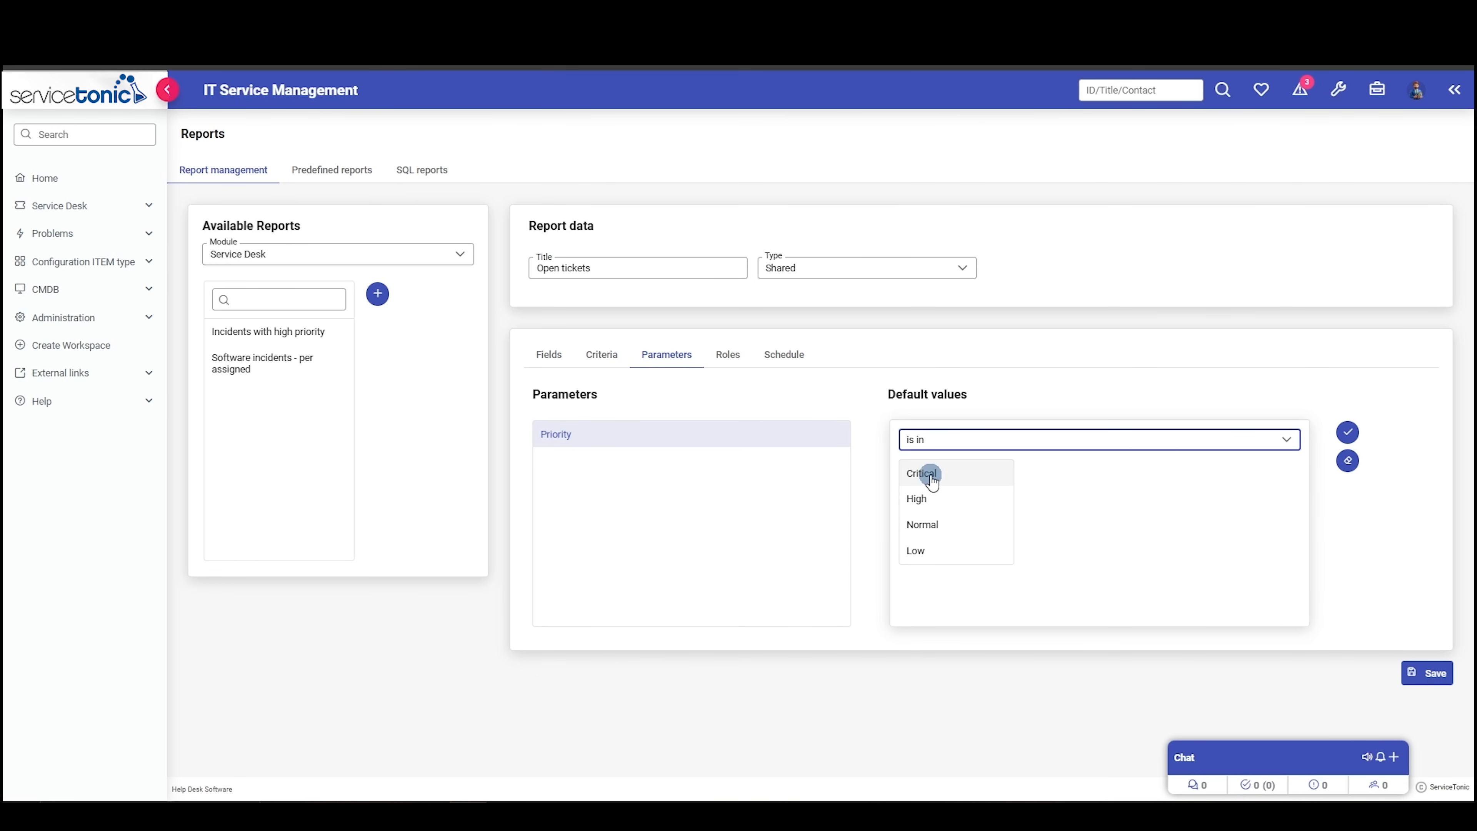
{"action": "left_click", "coordinate": [932, 482]}
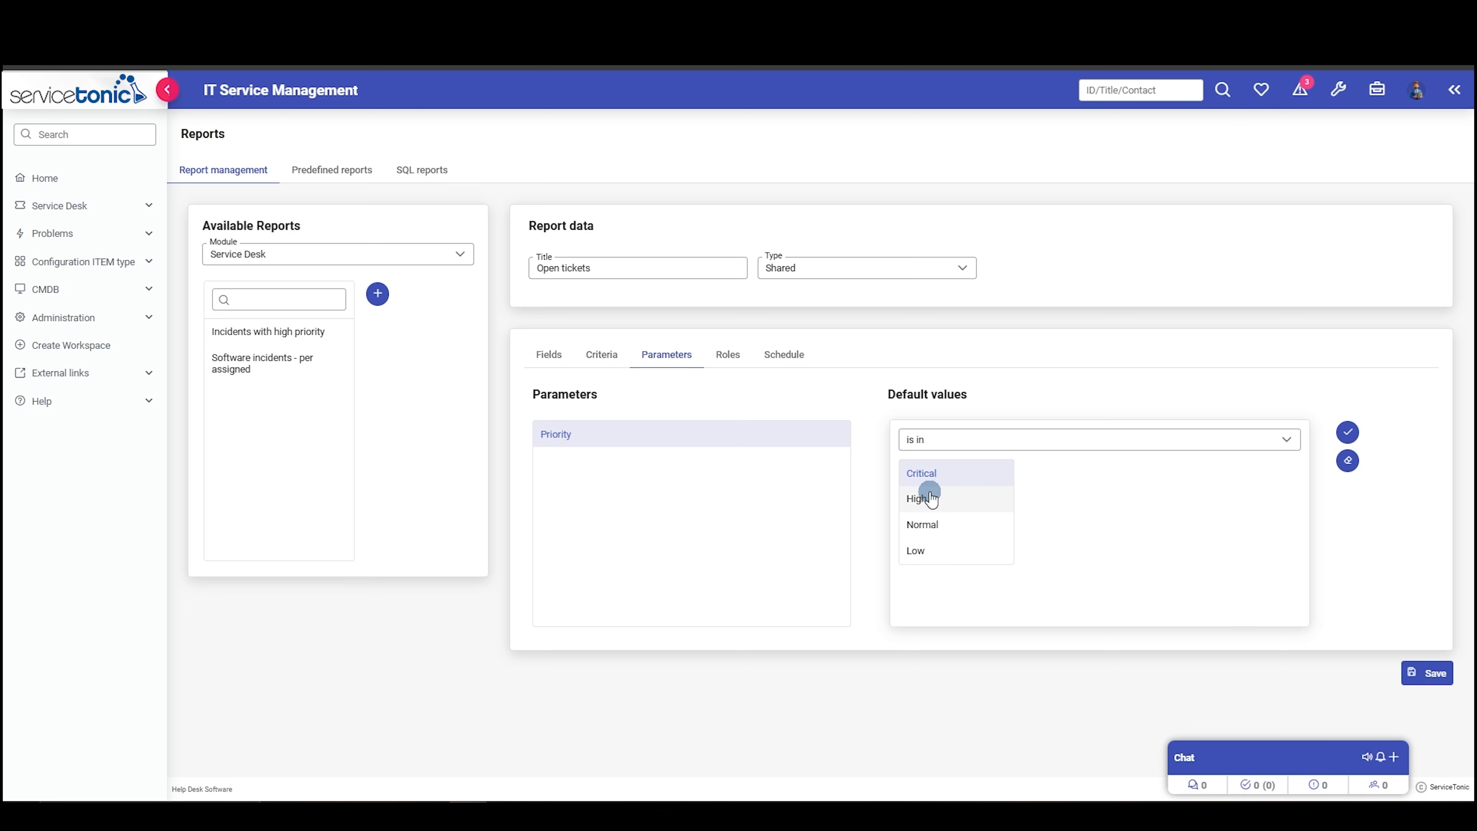
{"action": "left_click", "coordinate": [928, 500]}
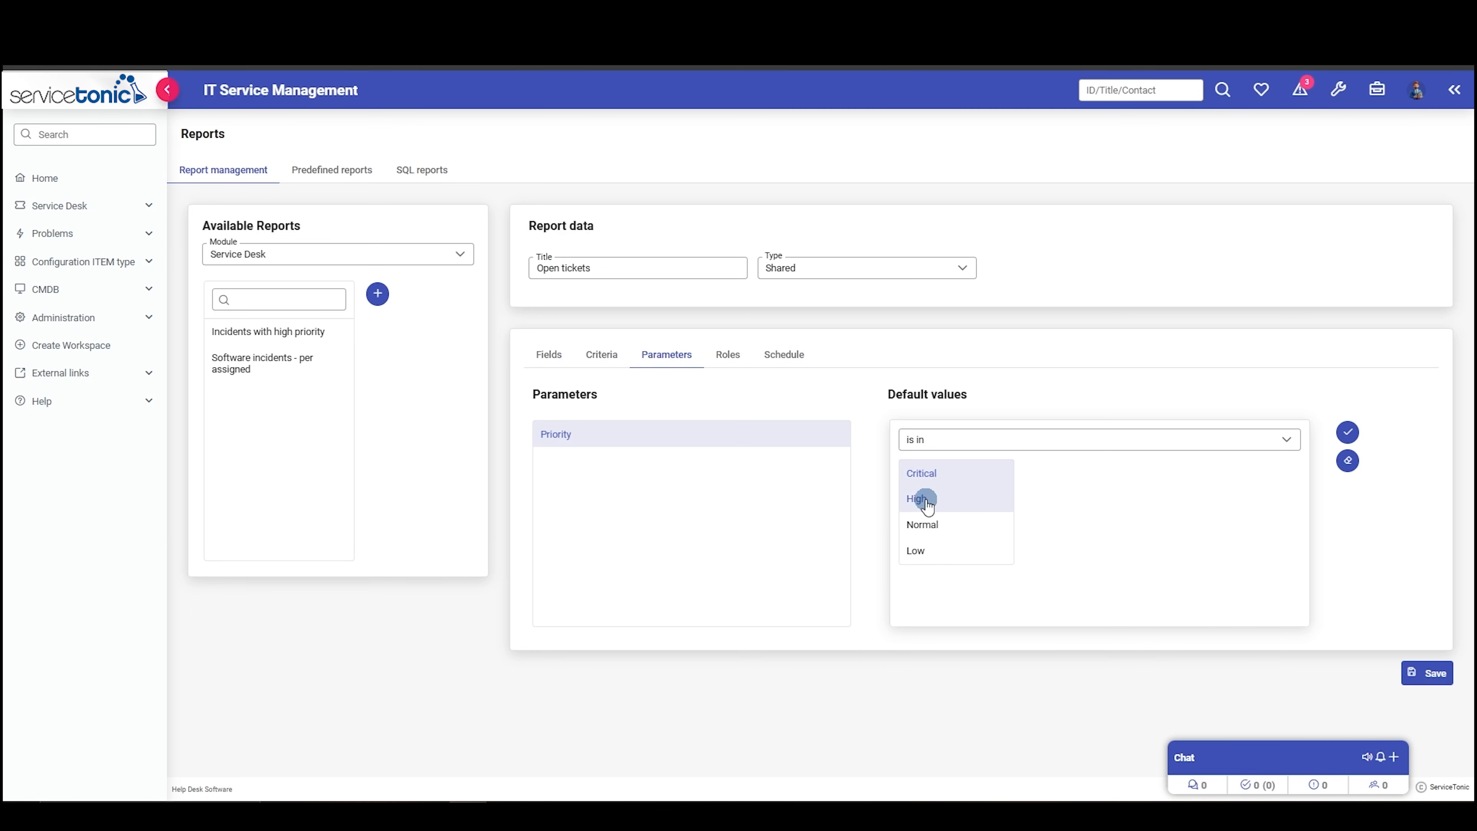
{"action": "left_click", "coordinate": [1348, 434]}
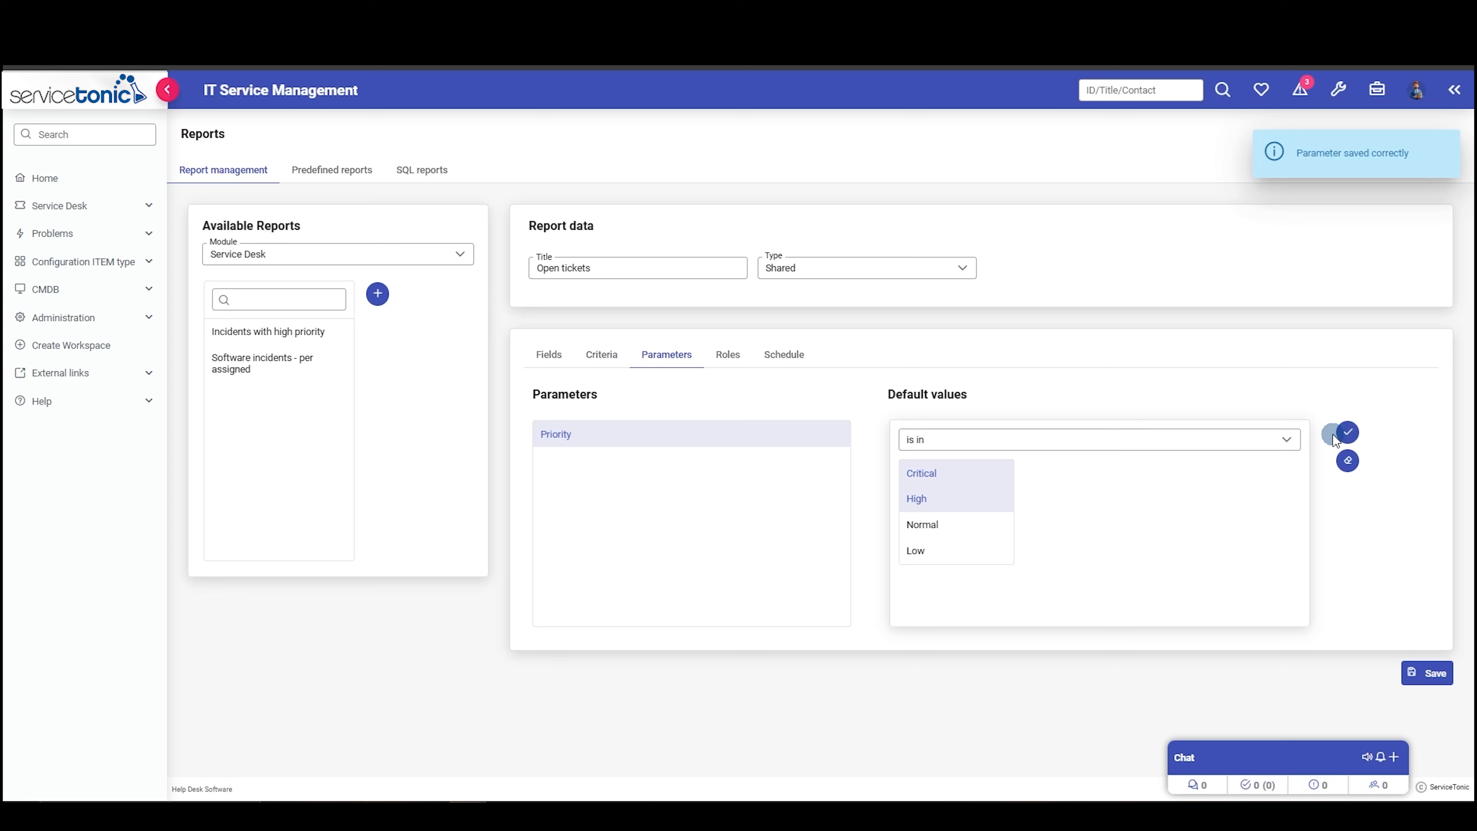
- Give the ADMIN role access to the shared report
{"action": "left_click", "coordinate": [728, 354]}
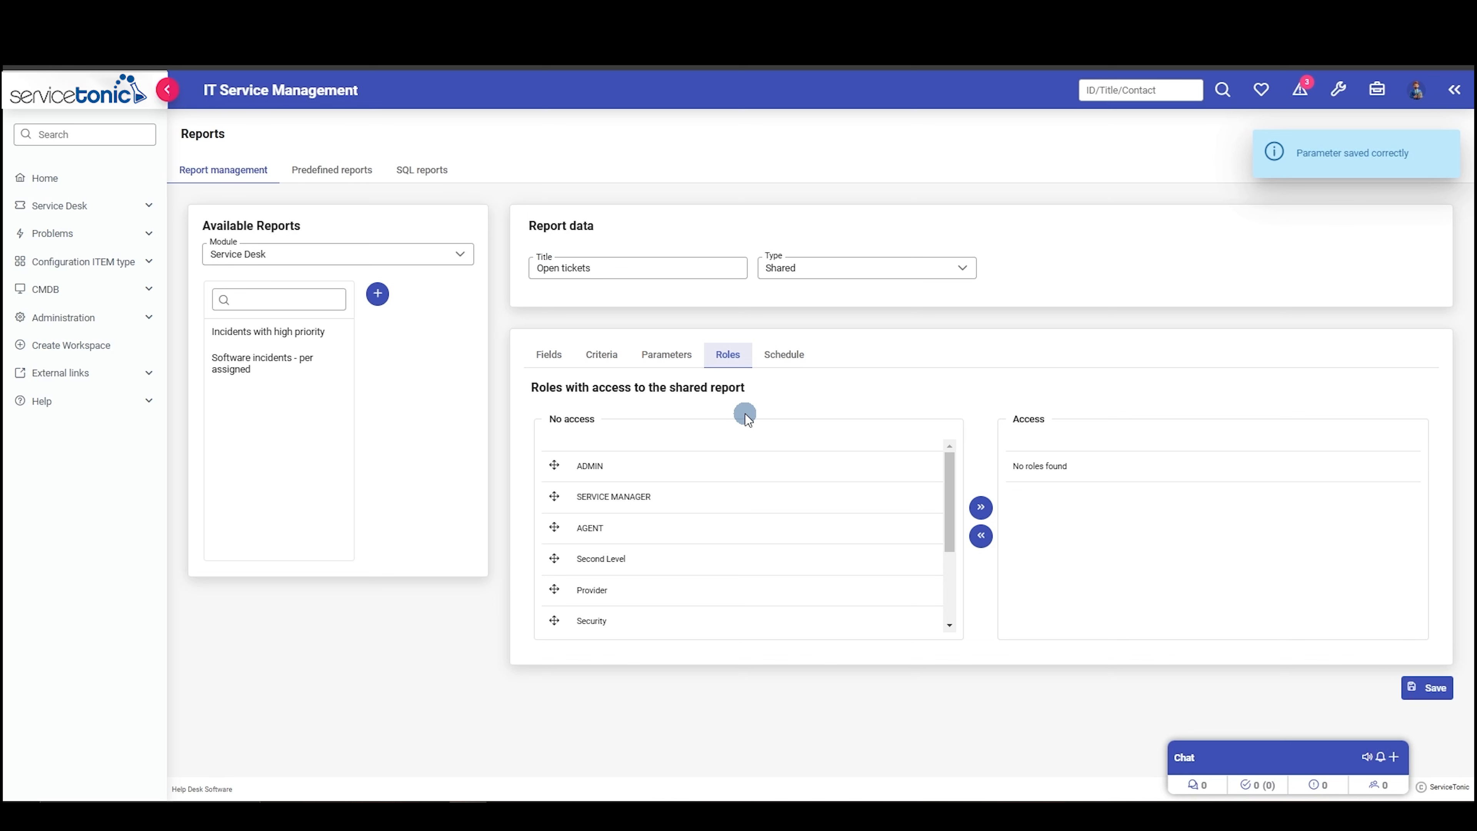
{"action": "mouse_move", "coordinate": [552, 462]}
{"action": "left_mouse_down"}
{"action": "mouse_move", "coordinate": [673, 500]}
{"action": "mouse_move", "coordinate": [1110, 440]}
{"action": "mouse_move", "coordinate": [1050, 470]}
{"action": "left_mouse_up"}
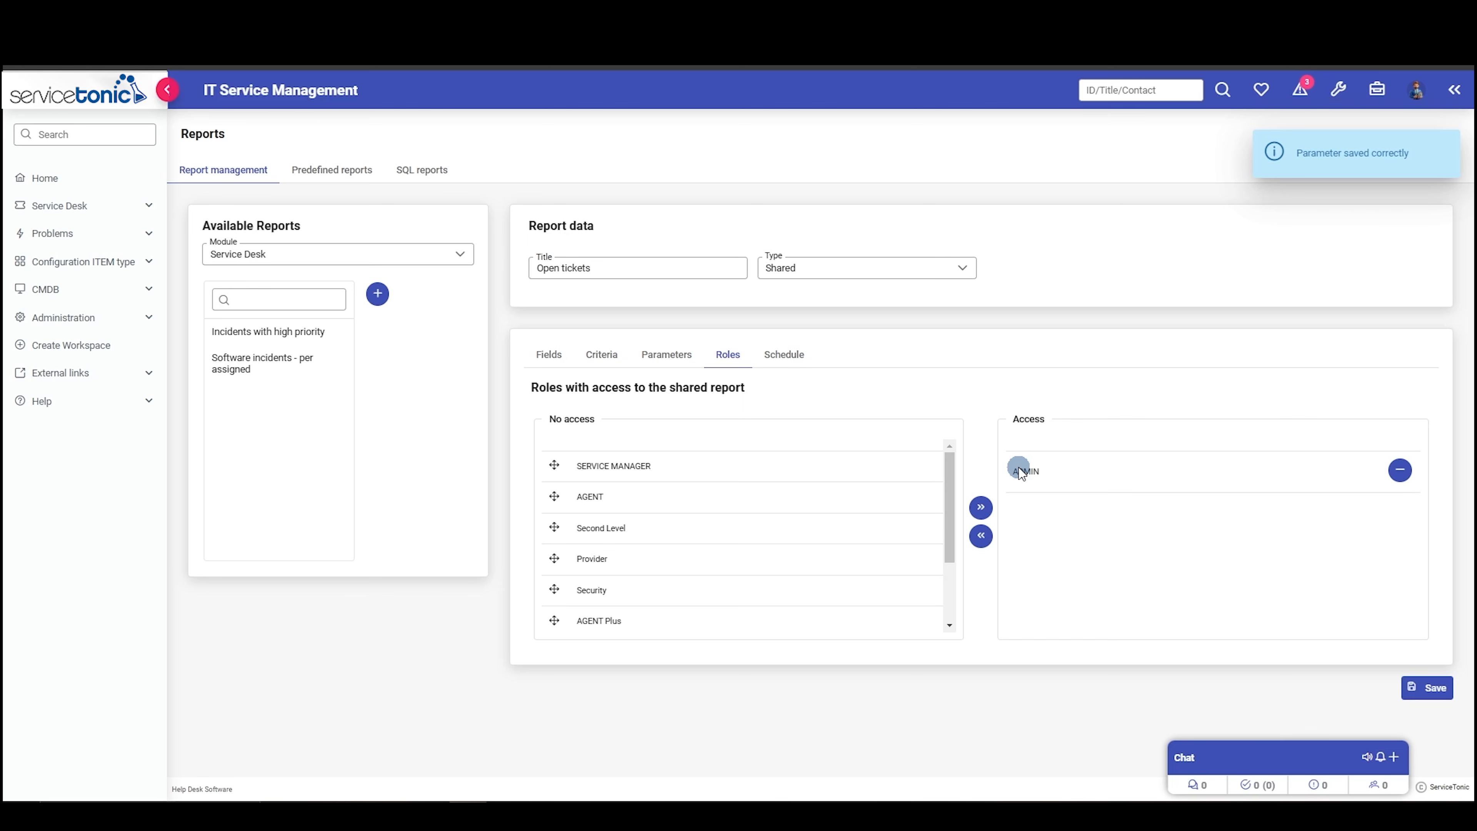
- Schedule the report with Monthly periodicity, 5 saved copies and the XLS report format
{"action": "left_click", "coordinate": [777, 352]}
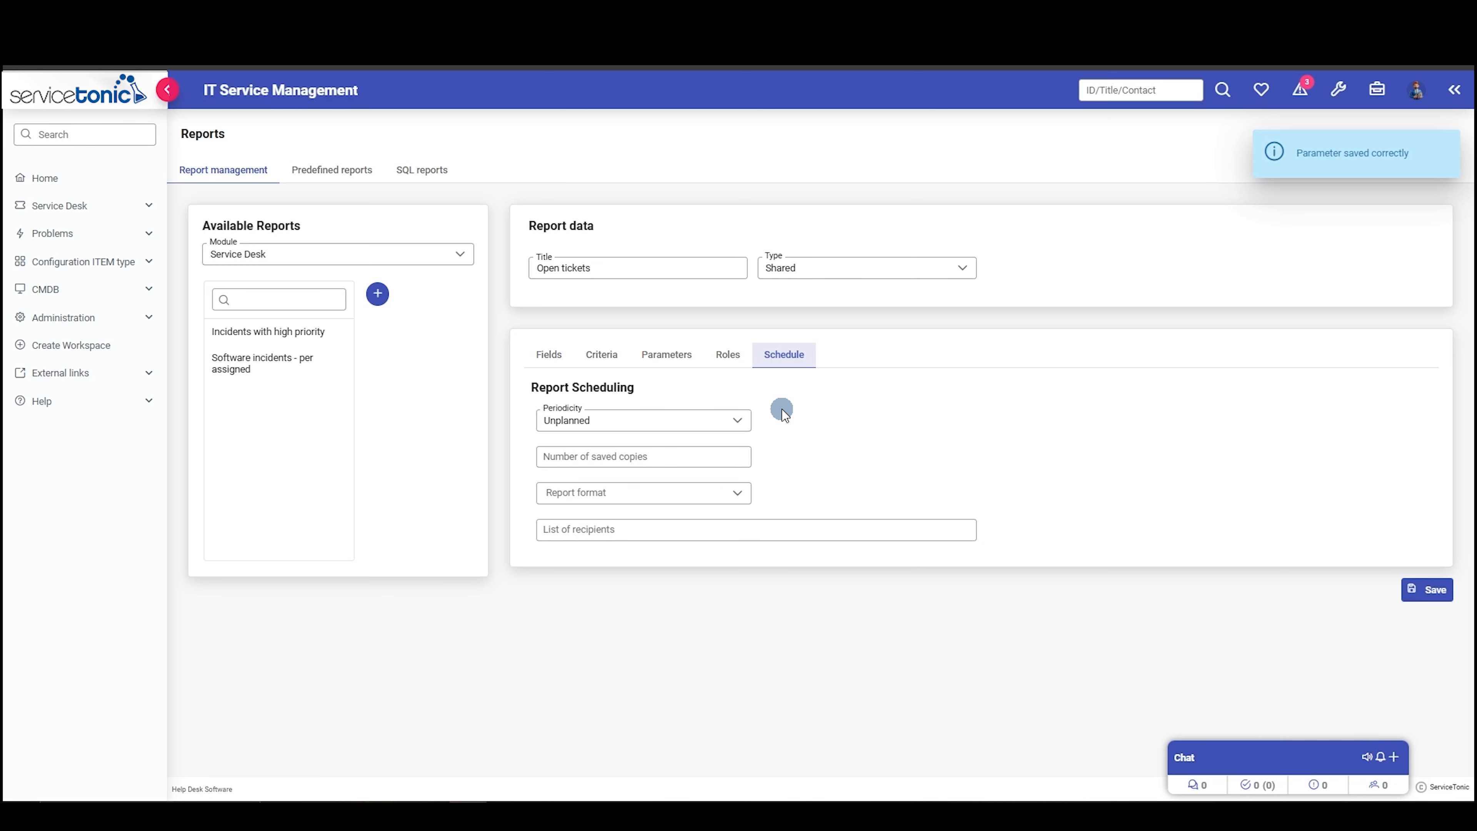
{"action": "left_click", "coordinate": [683, 418]}
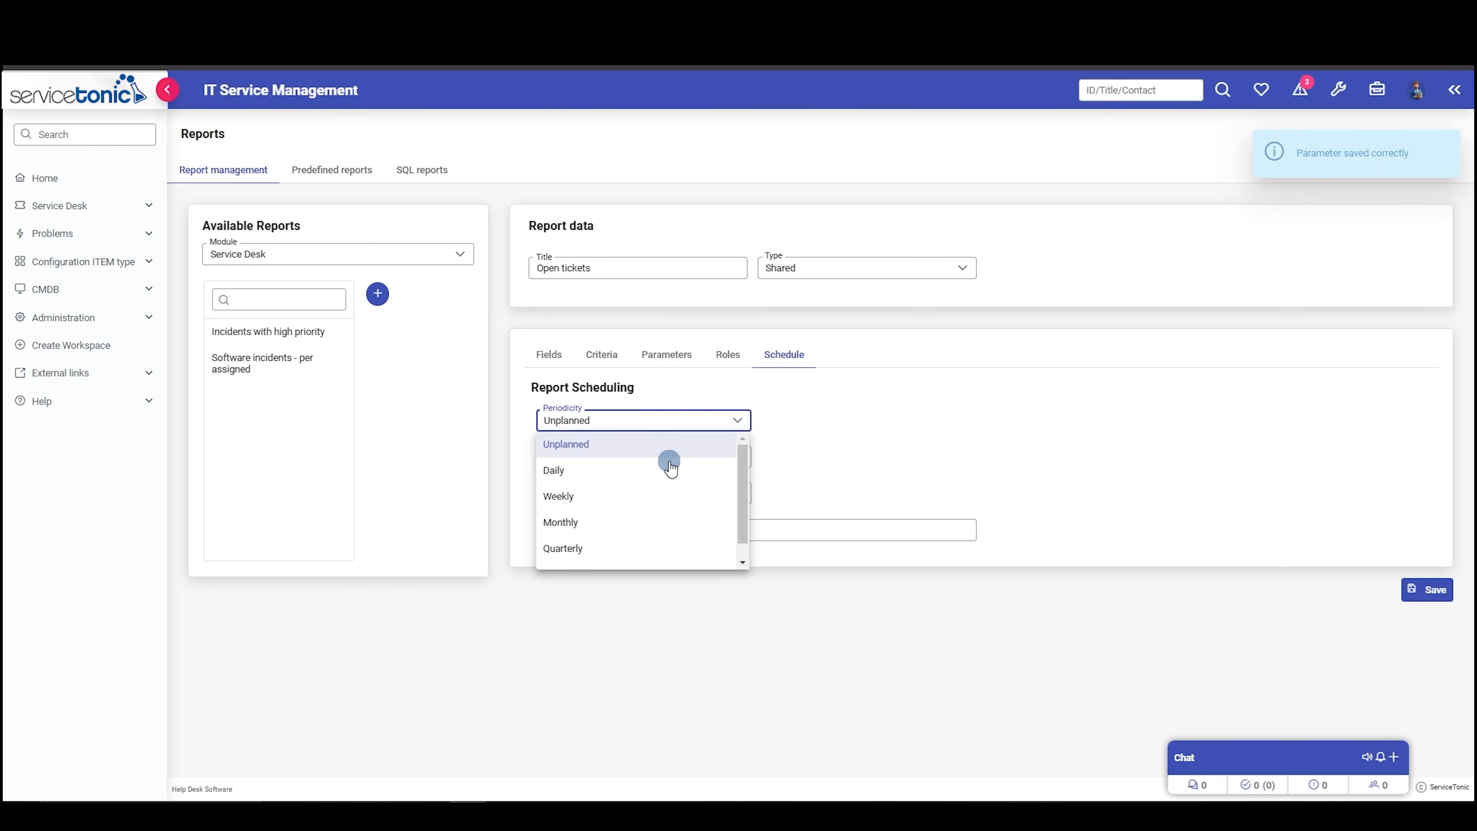
{"action": "left_click", "coordinate": [598, 526]}
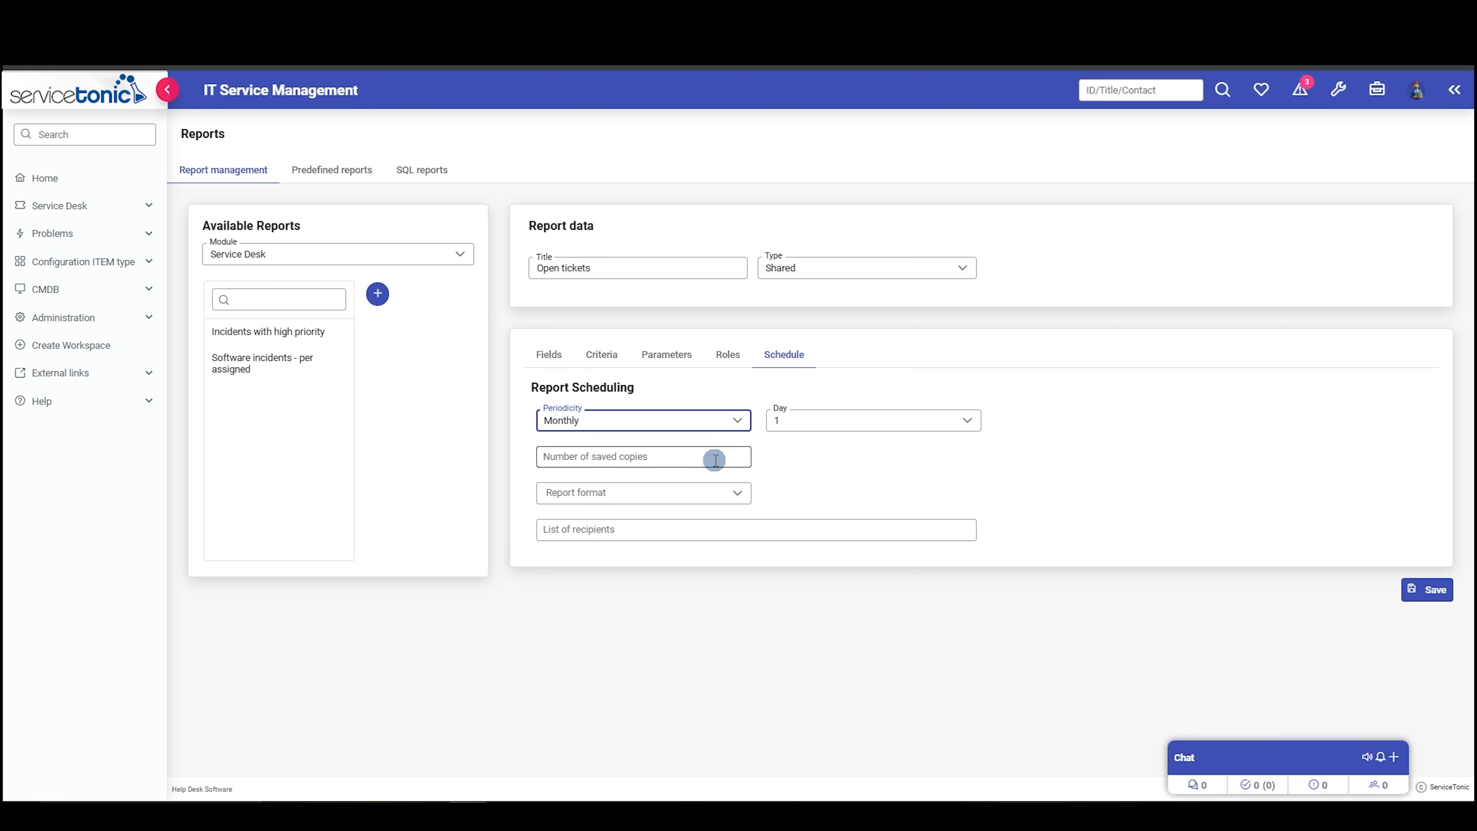
{"action": "left_click", "coordinate": [700, 459]}
{"action": "type", "text": "5"}
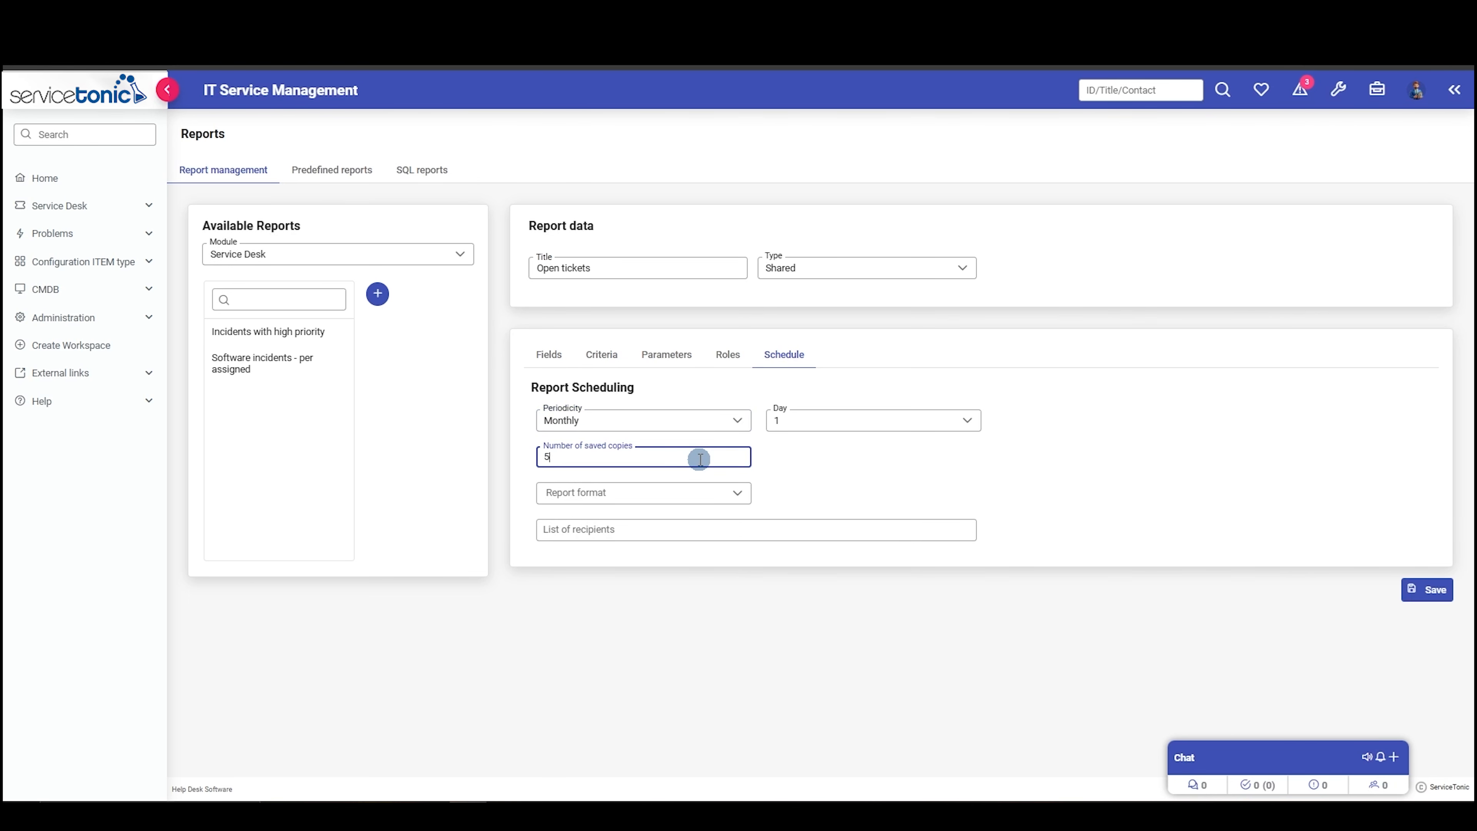
{"action": "left_click", "coordinate": [682, 490]}
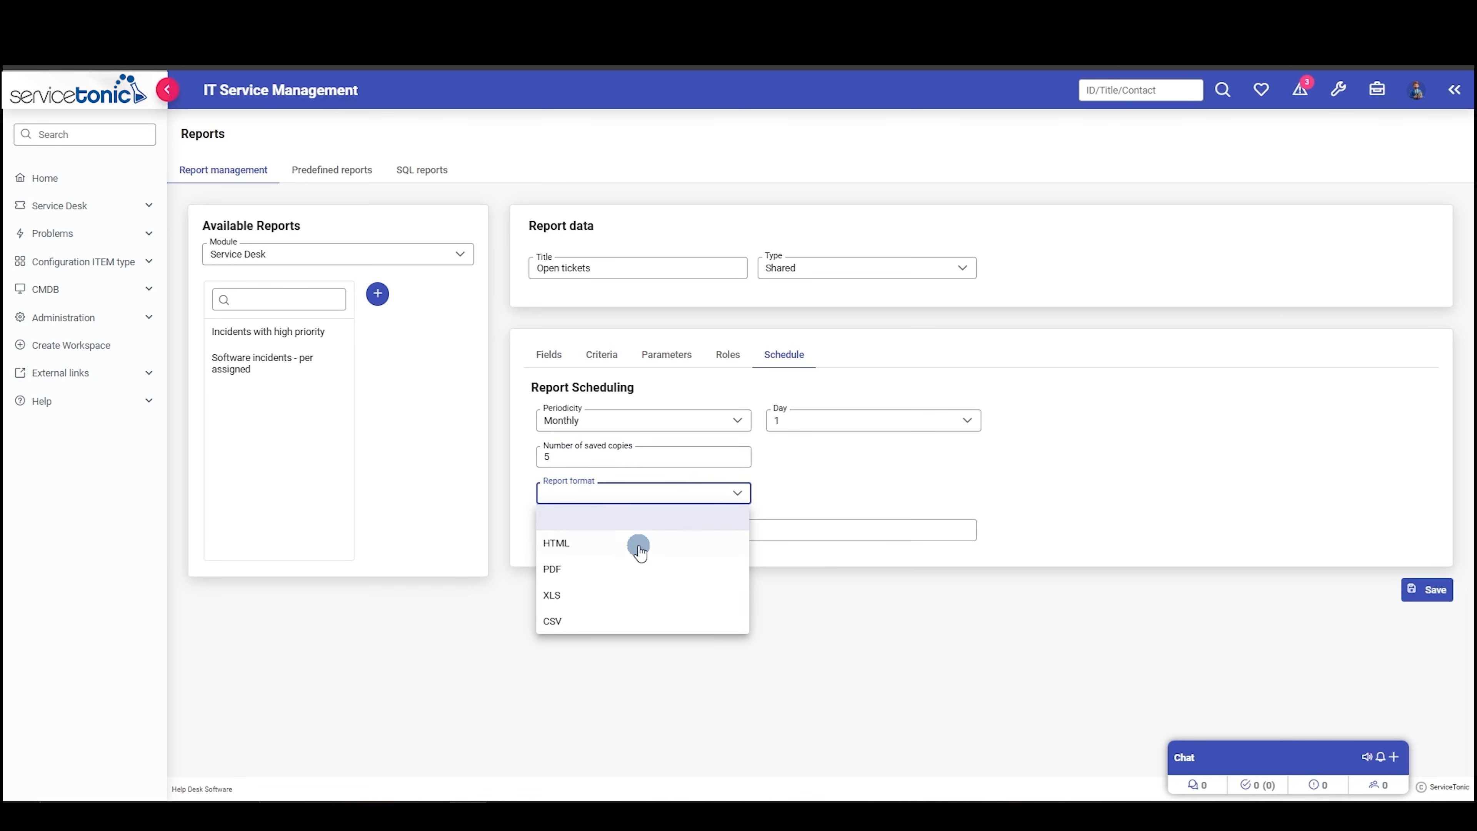
{"action": "left_click", "coordinate": [573, 595]}
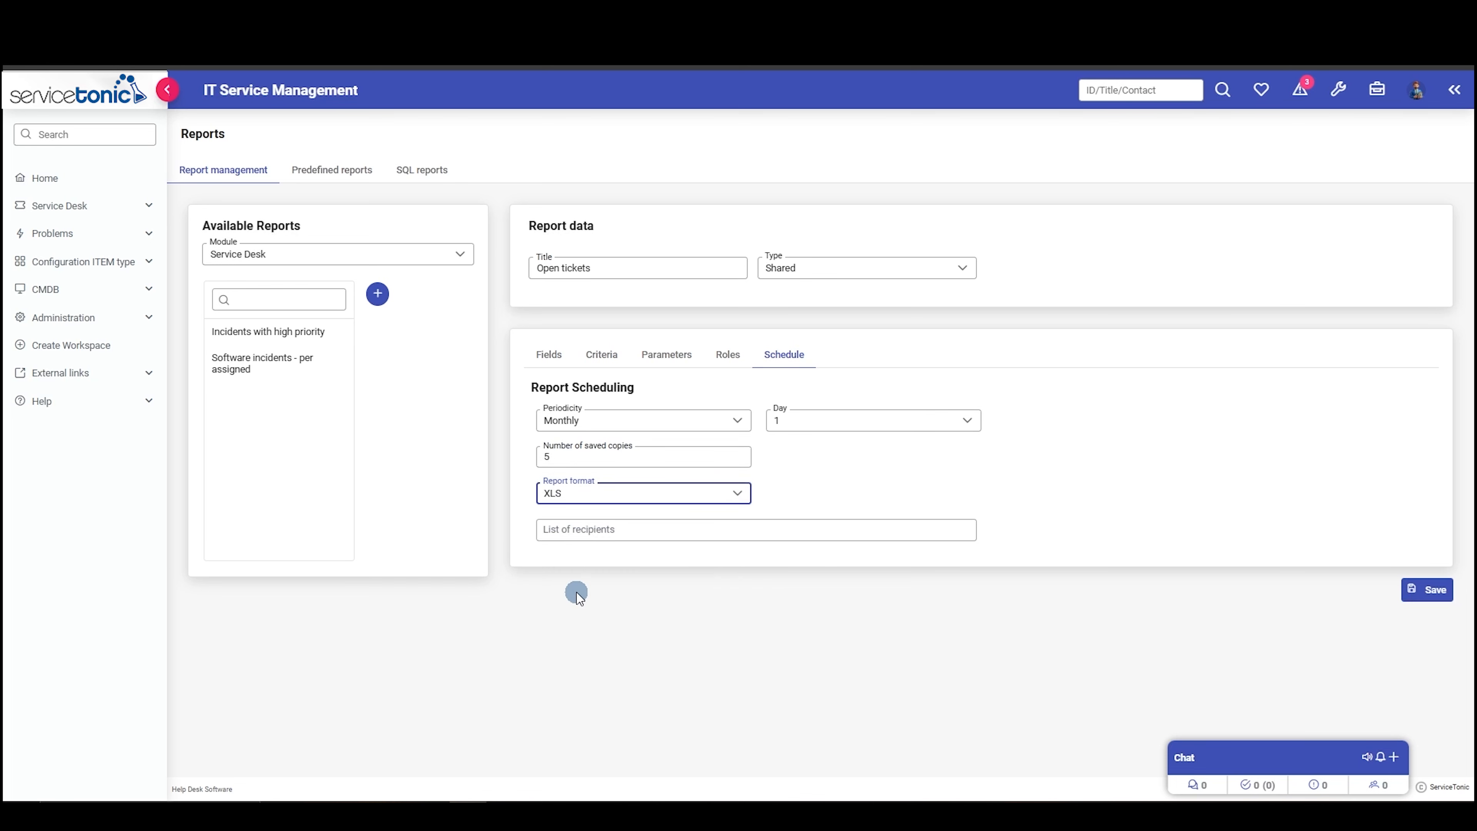
- Enter the recipient's e-mail address in the report schedule and save the report
{"action": "left_click", "coordinate": [627, 530]}
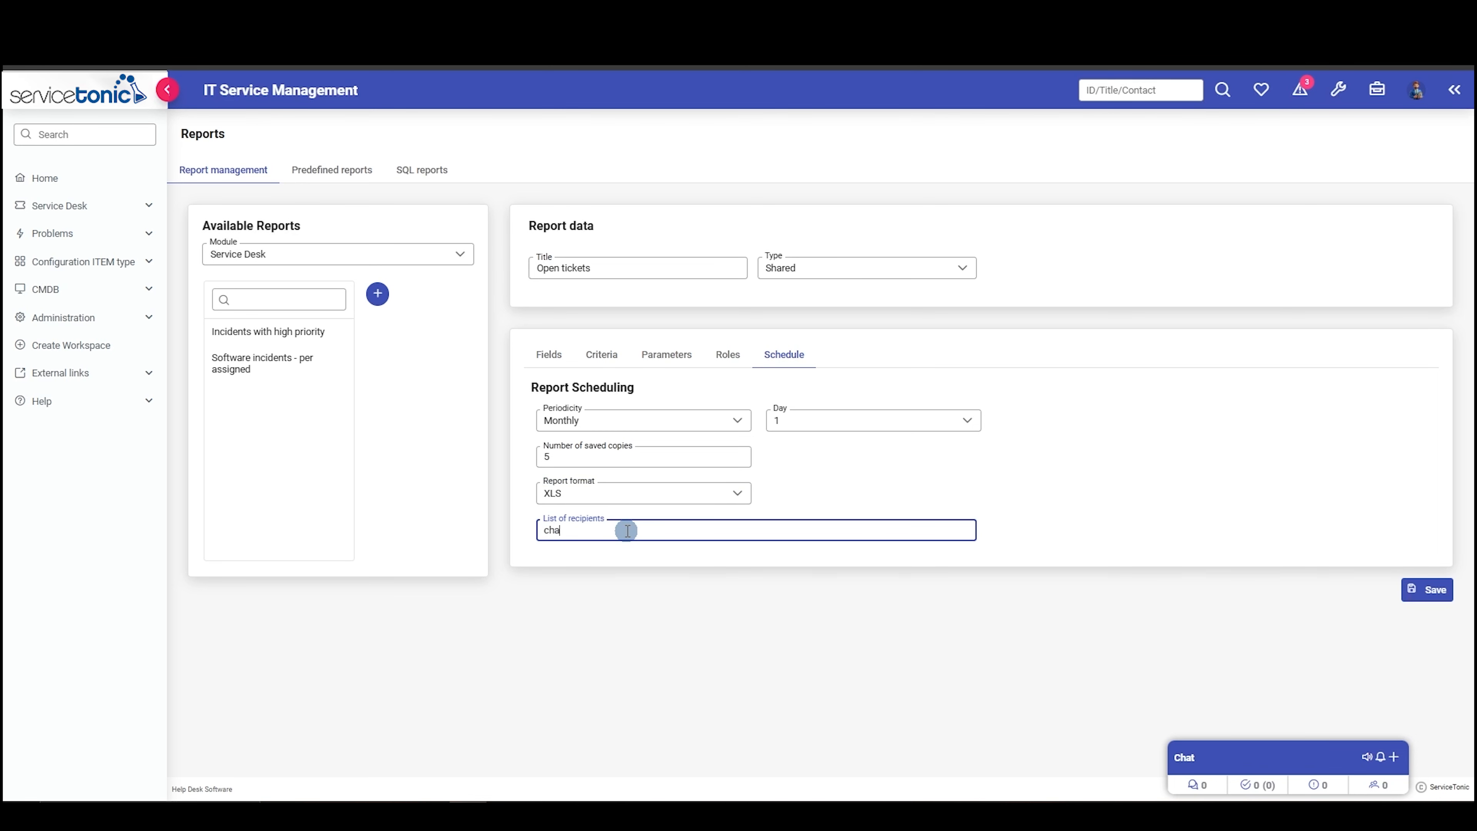
{"action": "left_click", "coordinate": [1433, 590]}
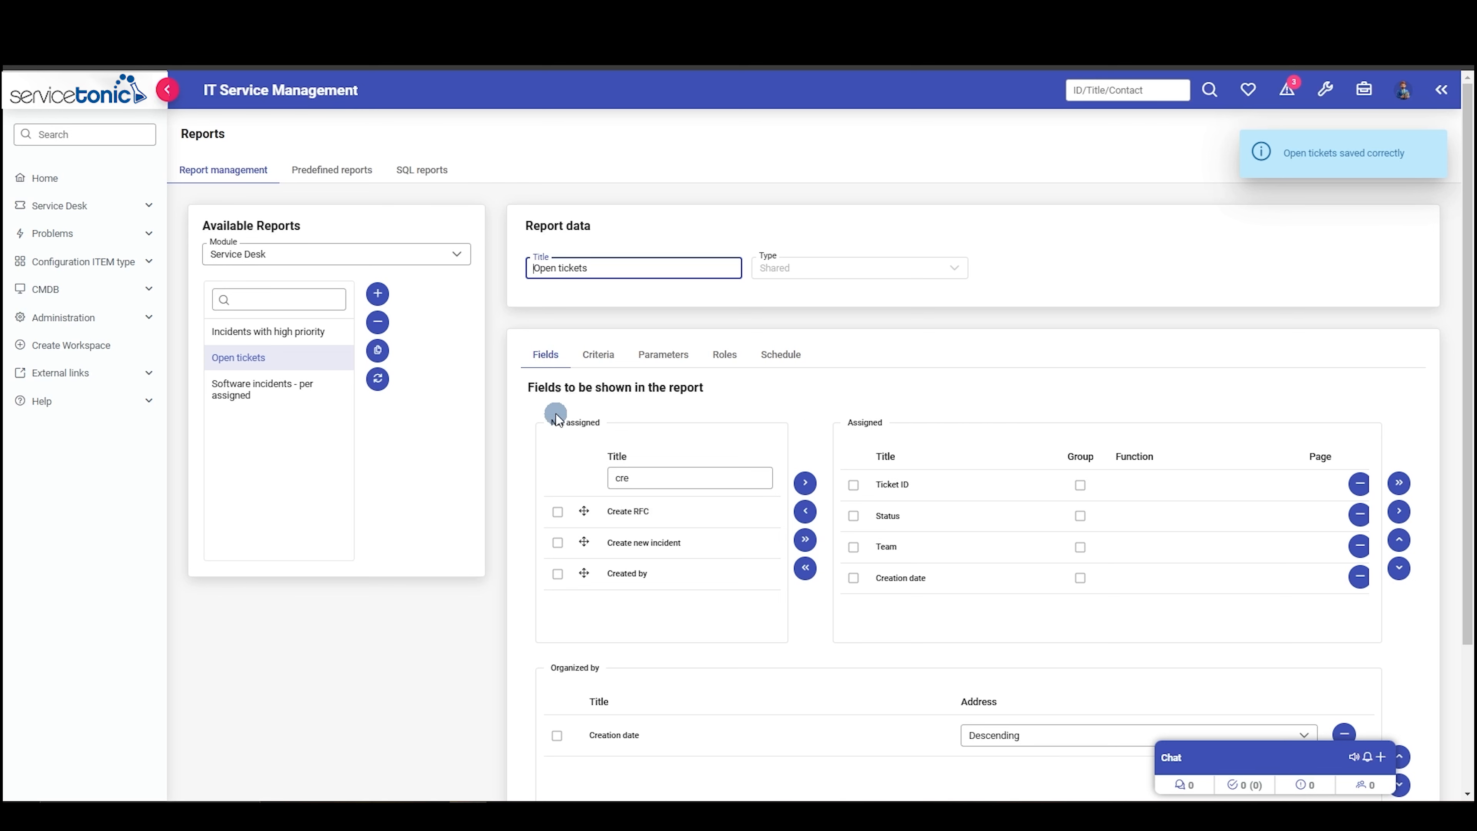
- Generate the saved "Open tickets" report as xls and open the resulting file
{"action": "left_click", "coordinate": [301, 360]}
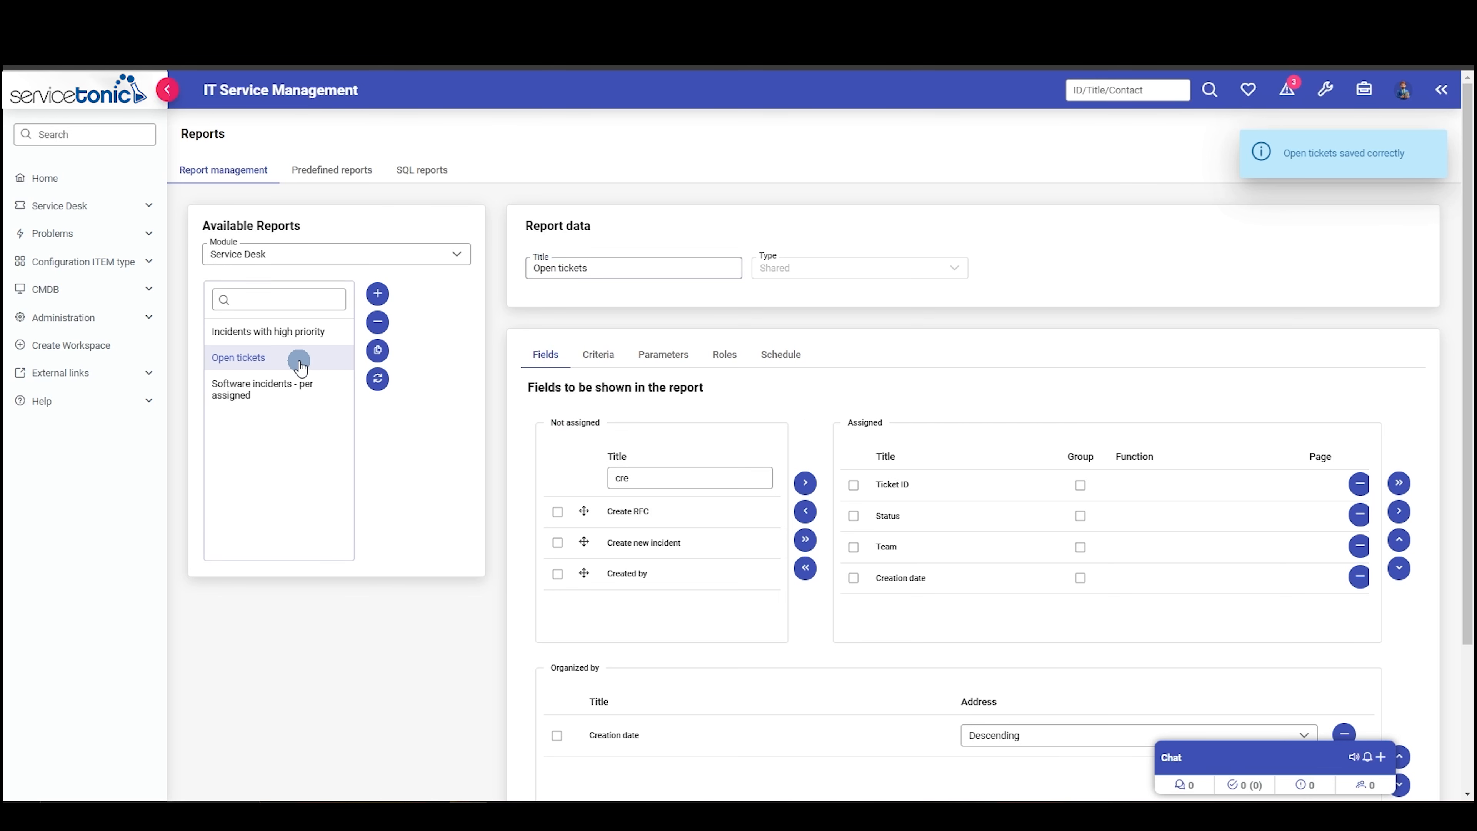
{"action": "left_click", "coordinate": [378, 381]}
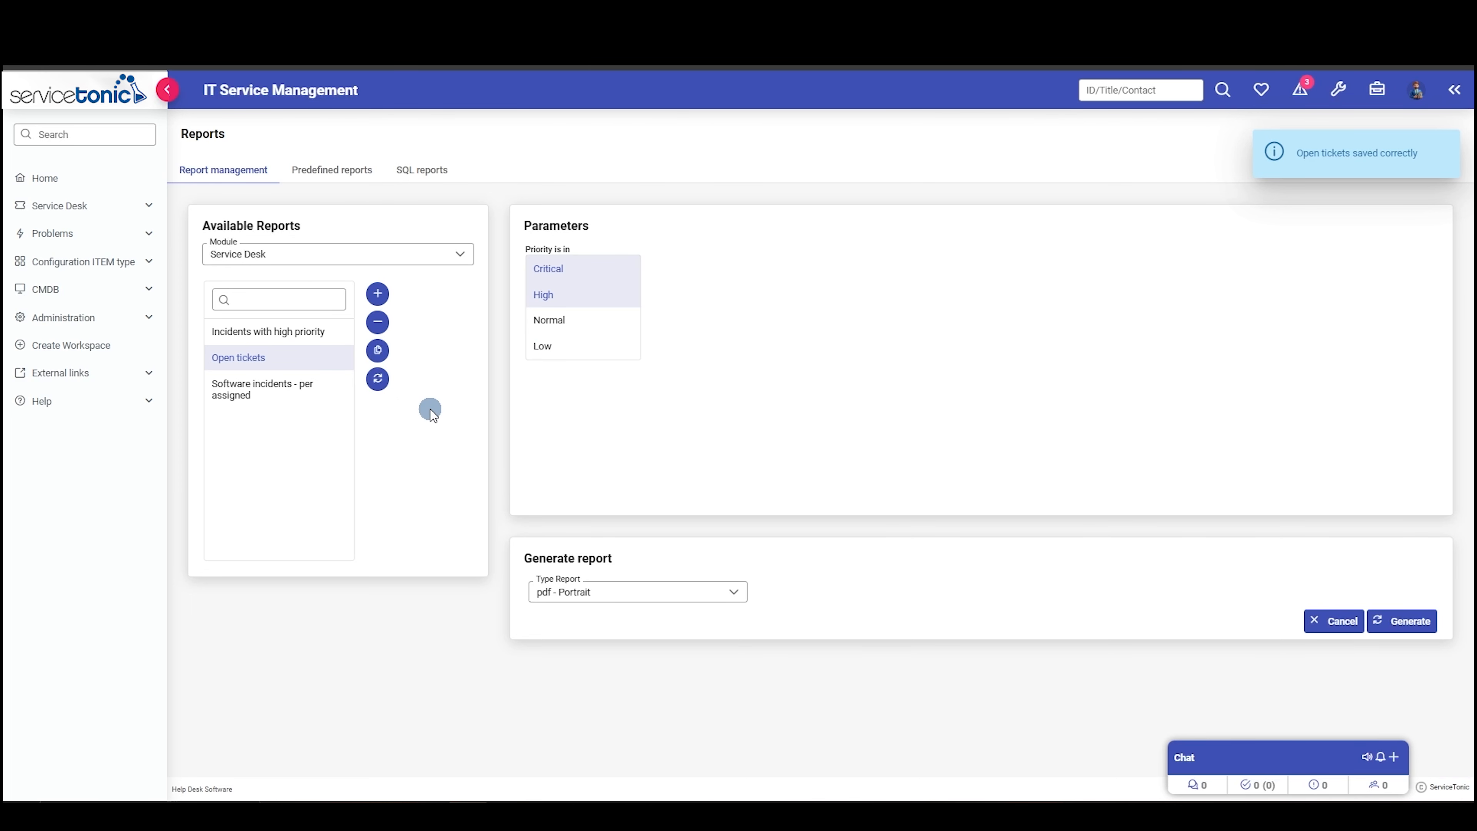
{"action": "left_click", "coordinate": [663, 596]}
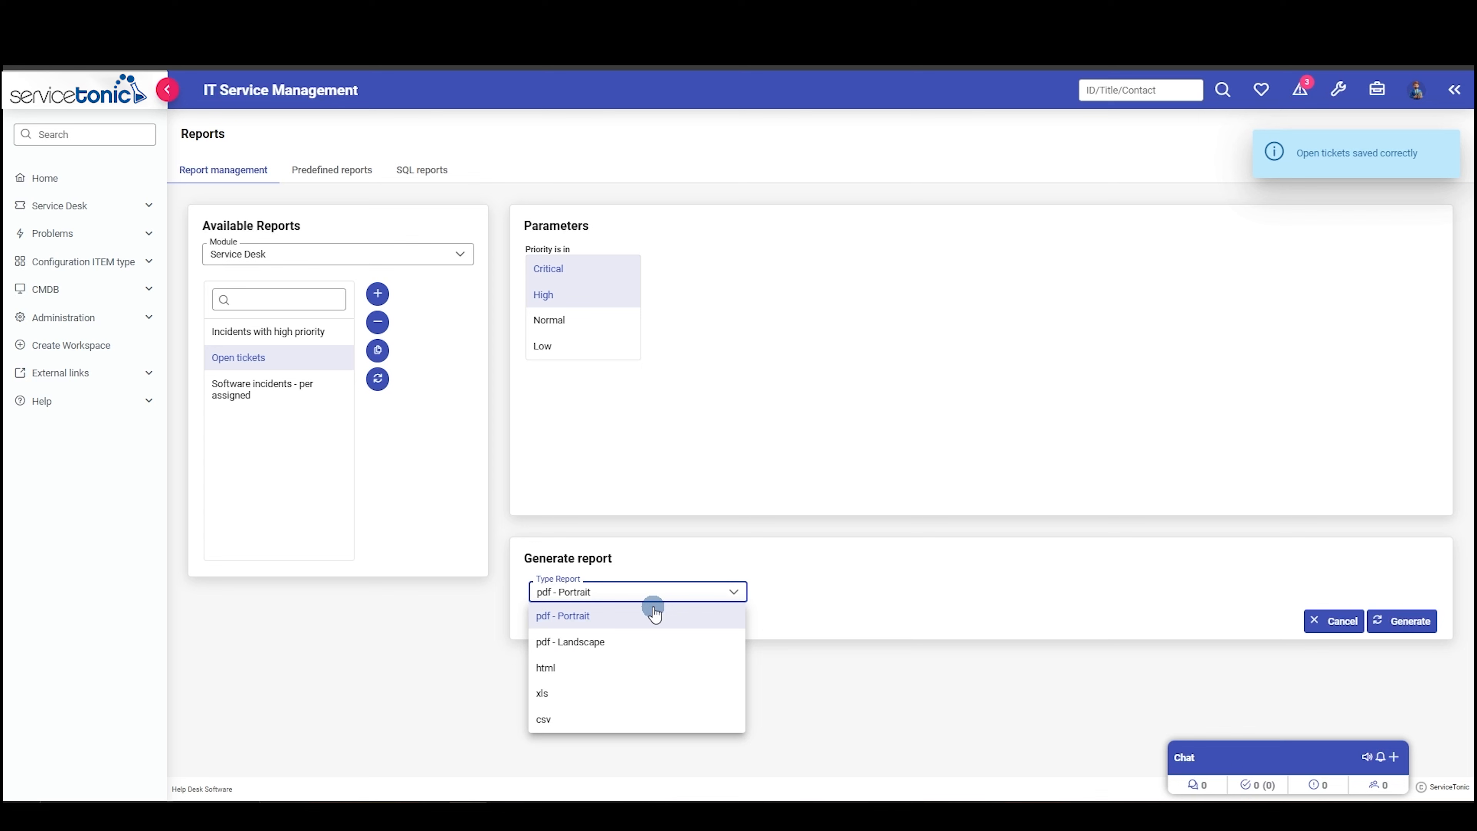
{"action": "left_click", "coordinate": [572, 692]}
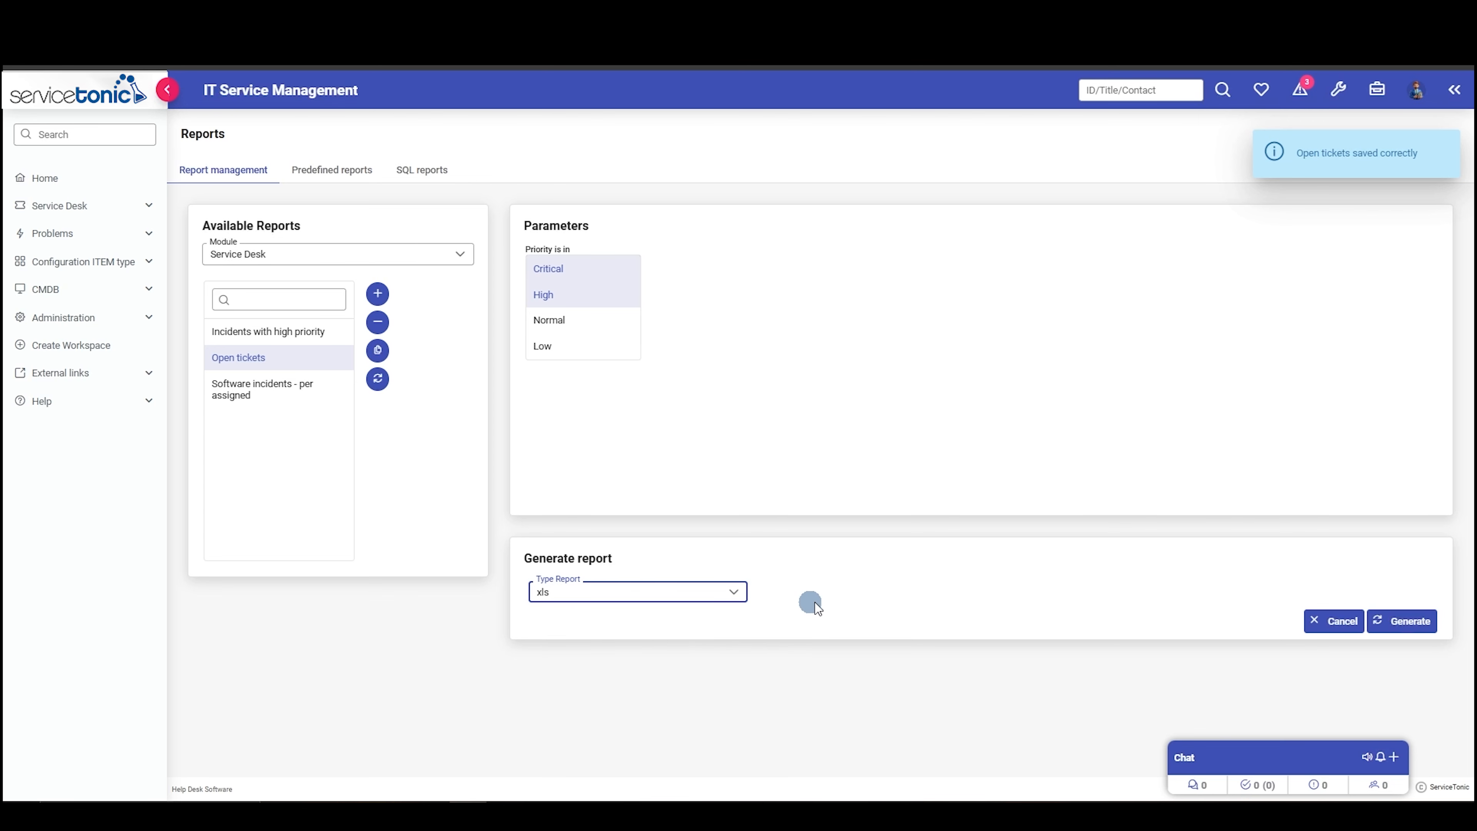
{"action": "left_click", "coordinate": [1401, 621]}
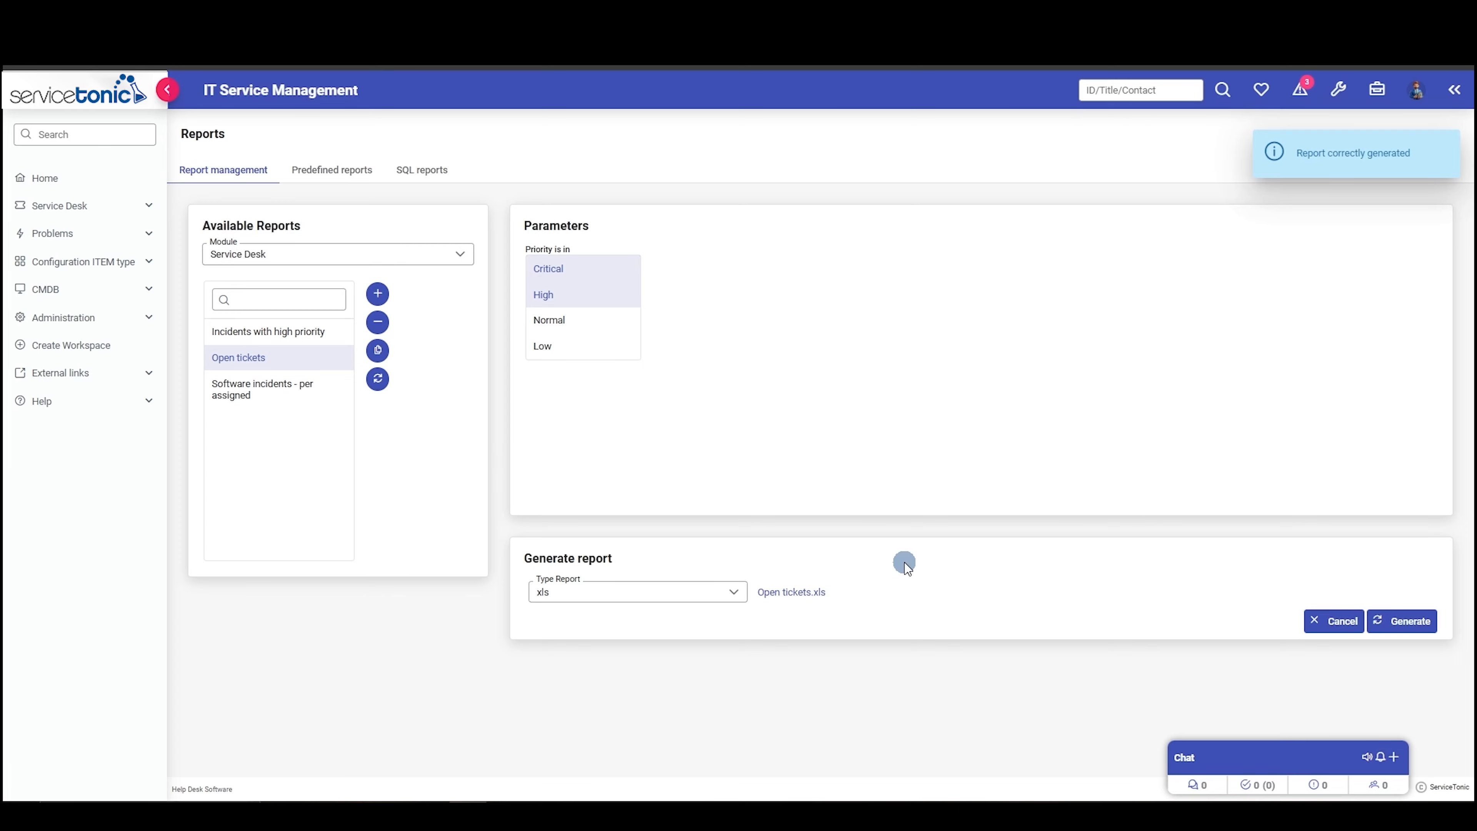
{"action": "left_click", "coordinate": [792, 594]}
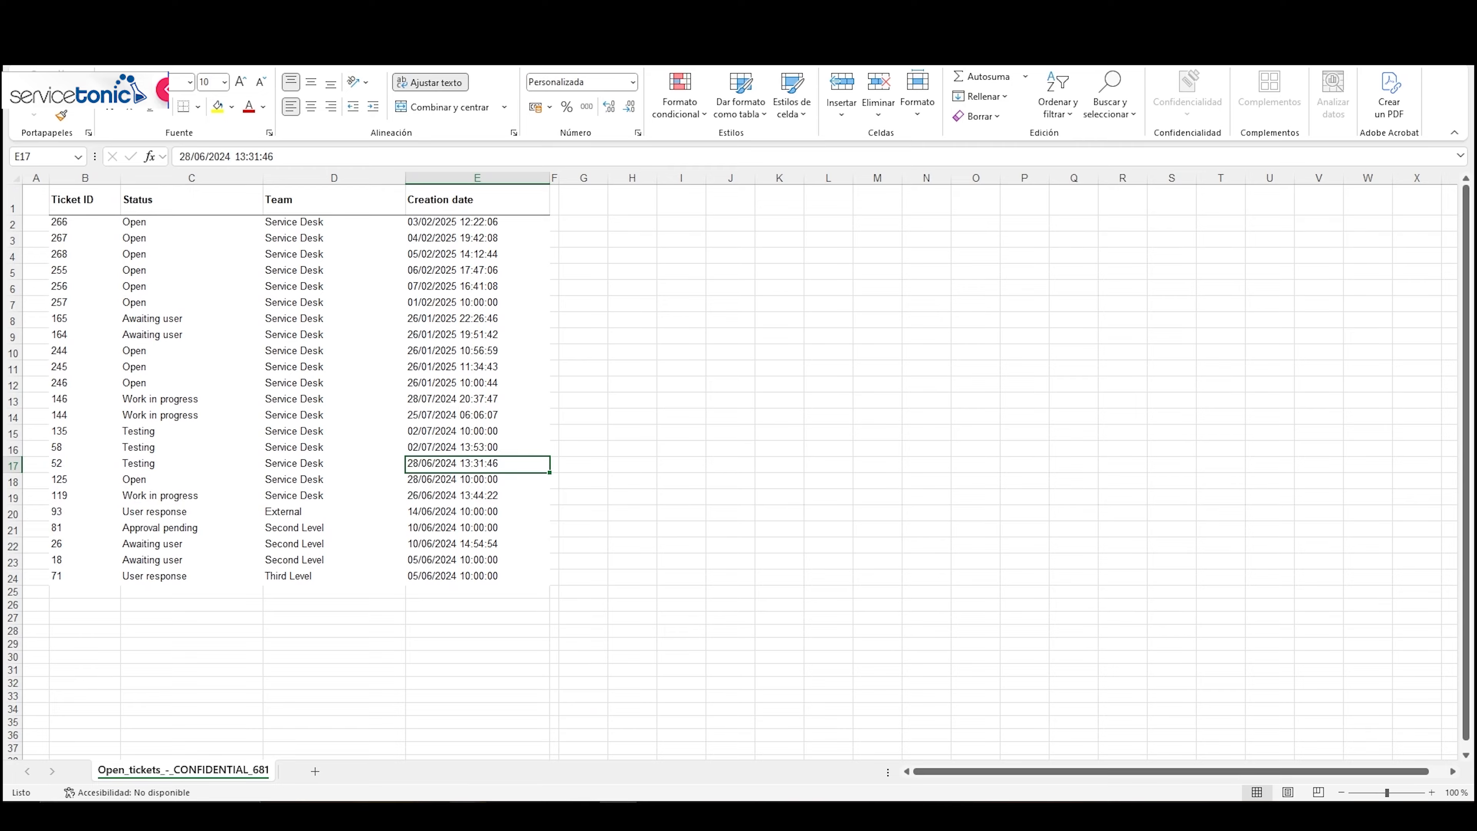
- Return to ServiceTonic and set the predefined "Open vs Closed" report to date type Closing Date and frequency Monthly
{"action": "left_click", "coordinate": [467, 814]}
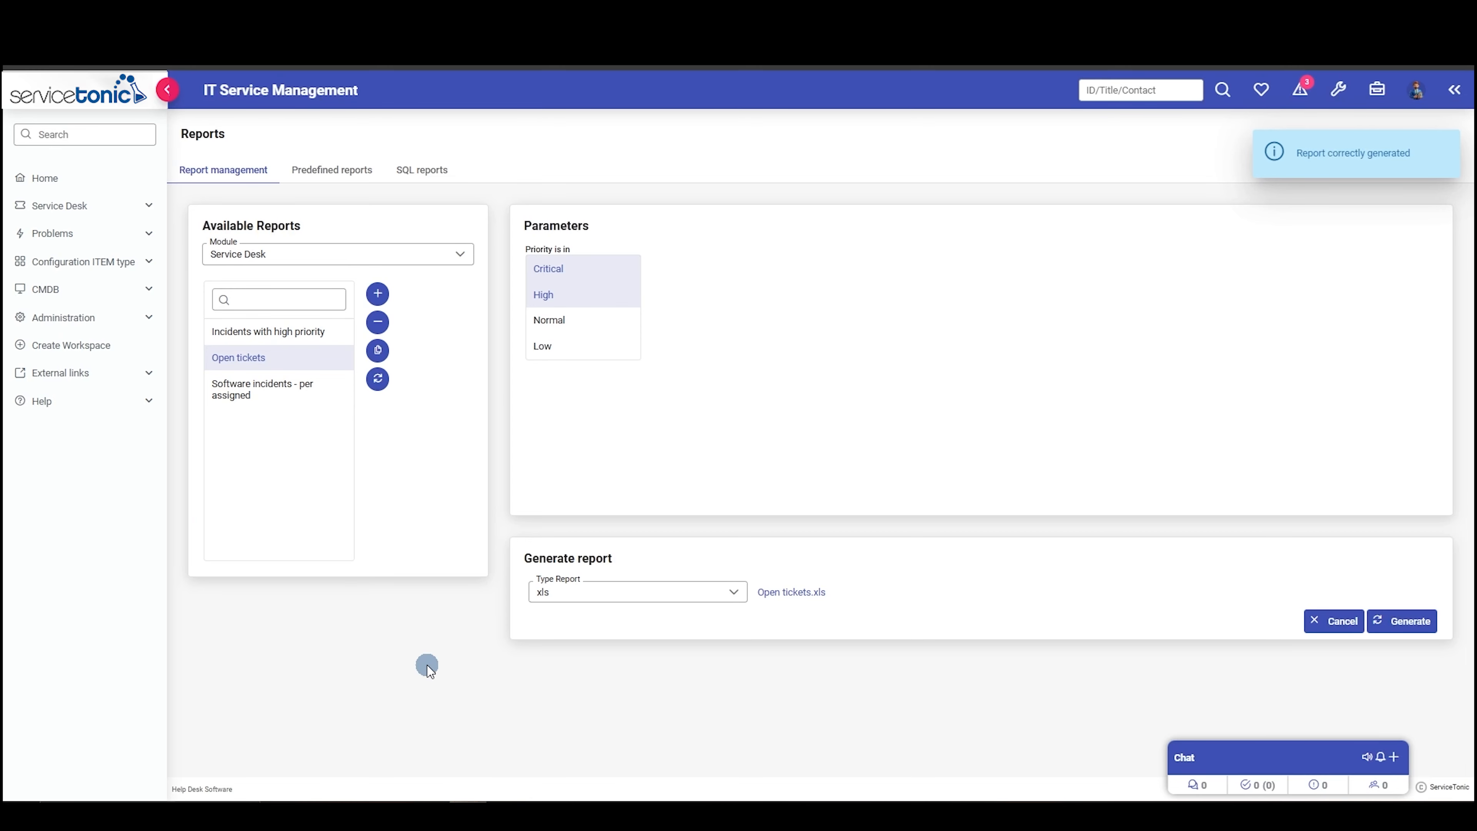
{"action": "left_click", "coordinate": [329, 171]}
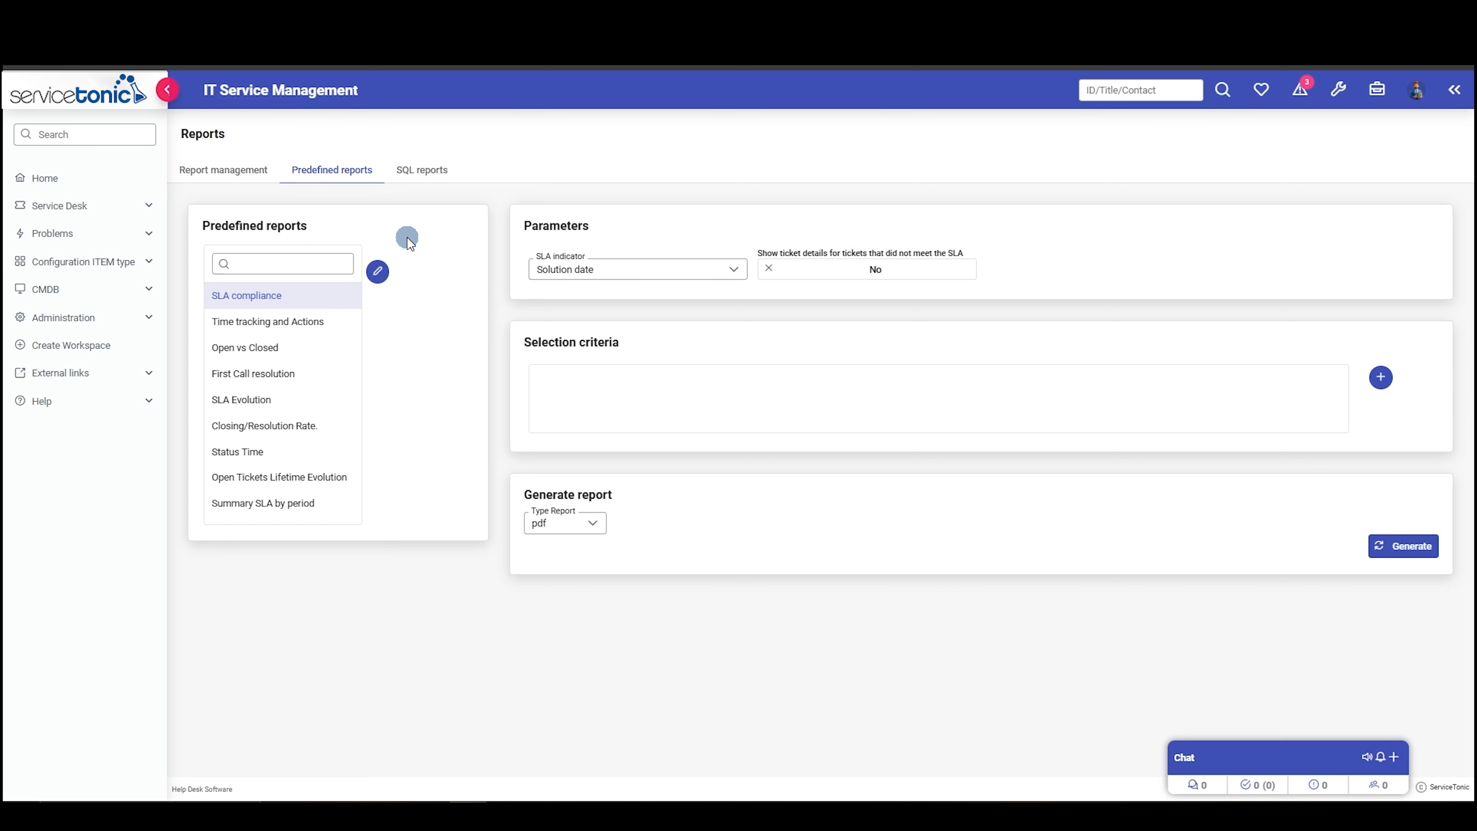
{"action": "left_click", "coordinate": [243, 345]}
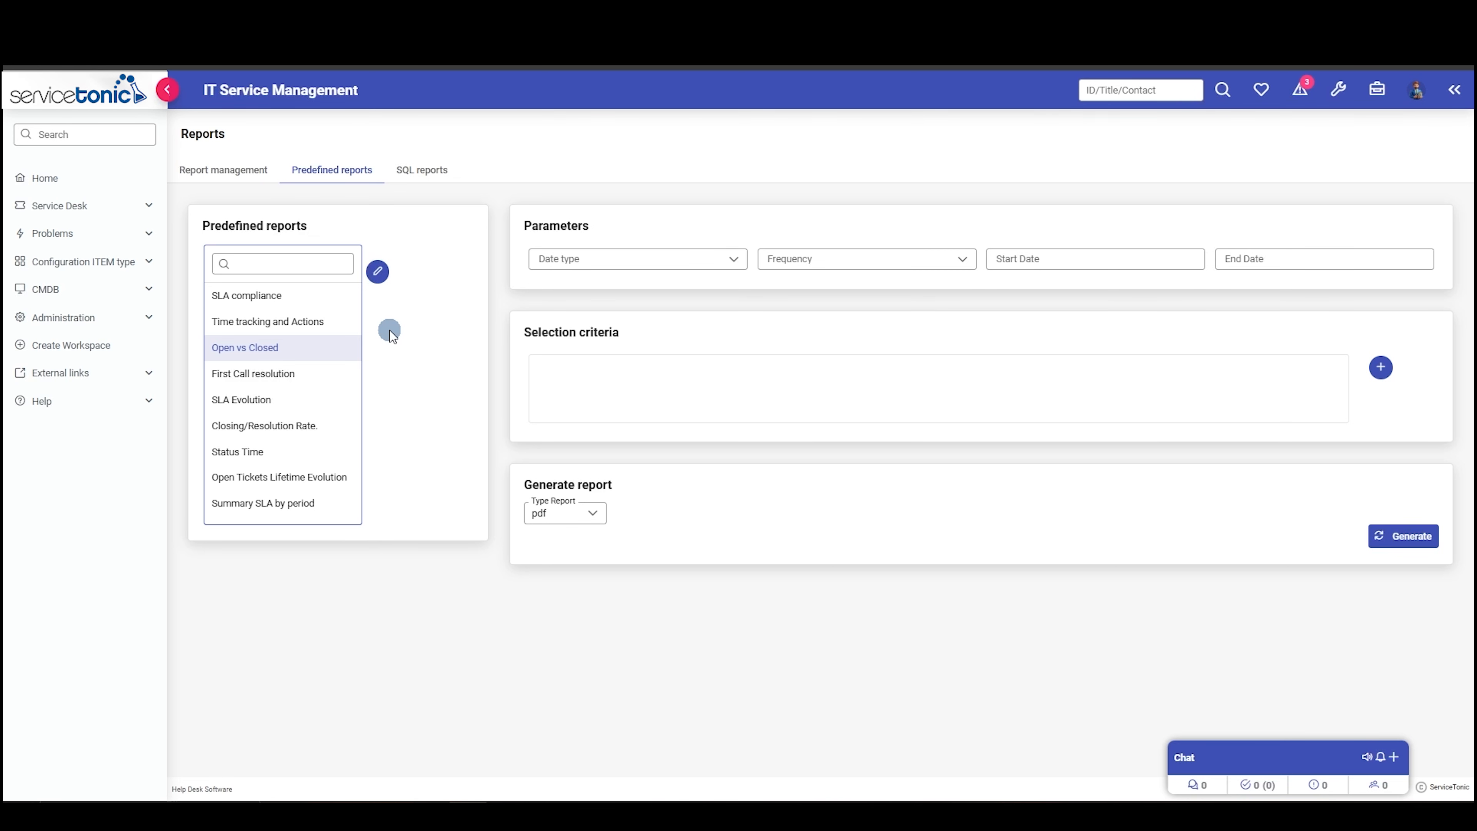
{"action": "left_click", "coordinate": [702, 260]}
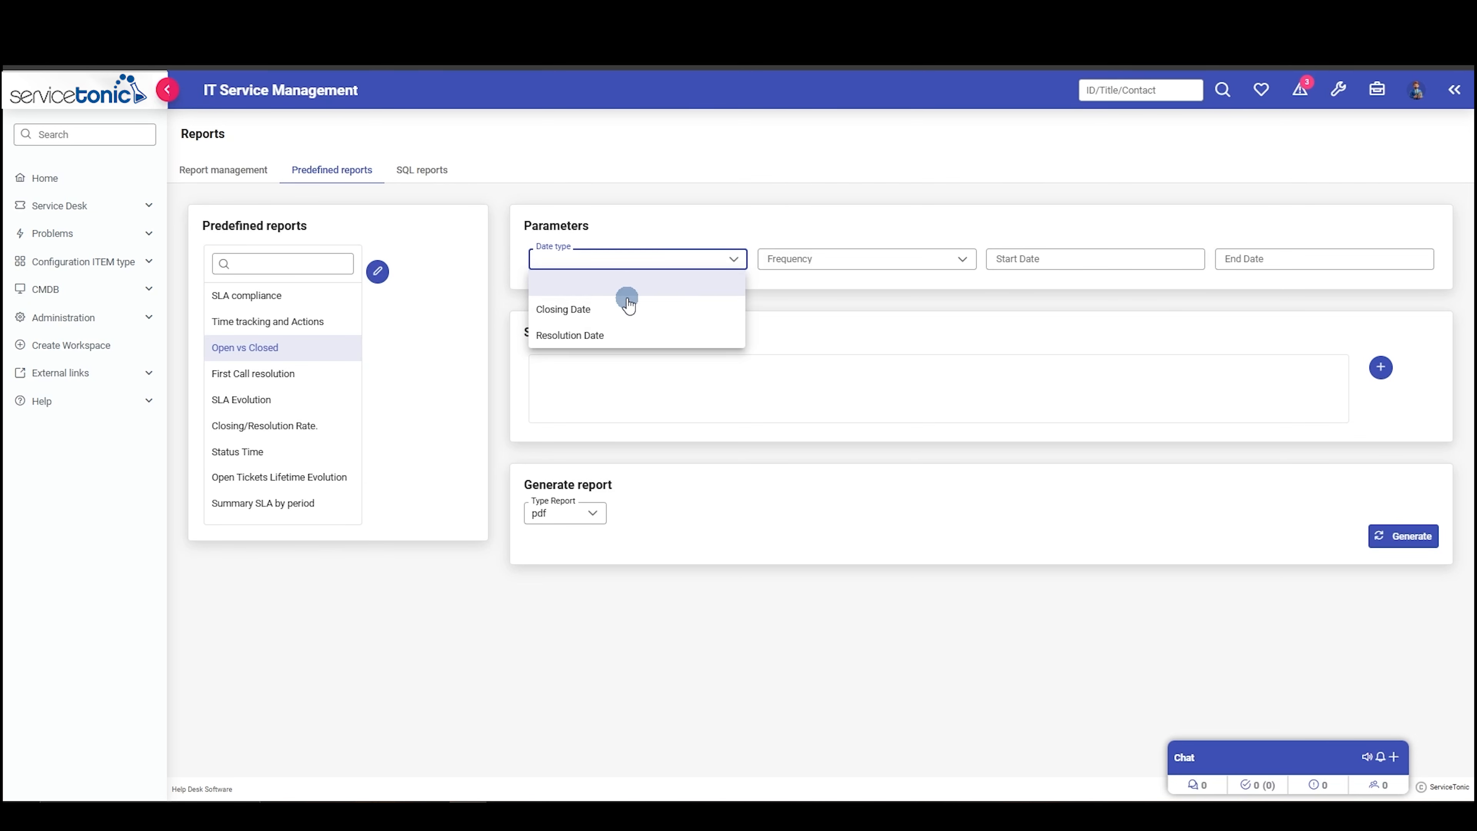
{"action": "left_click", "coordinate": [589, 310]}
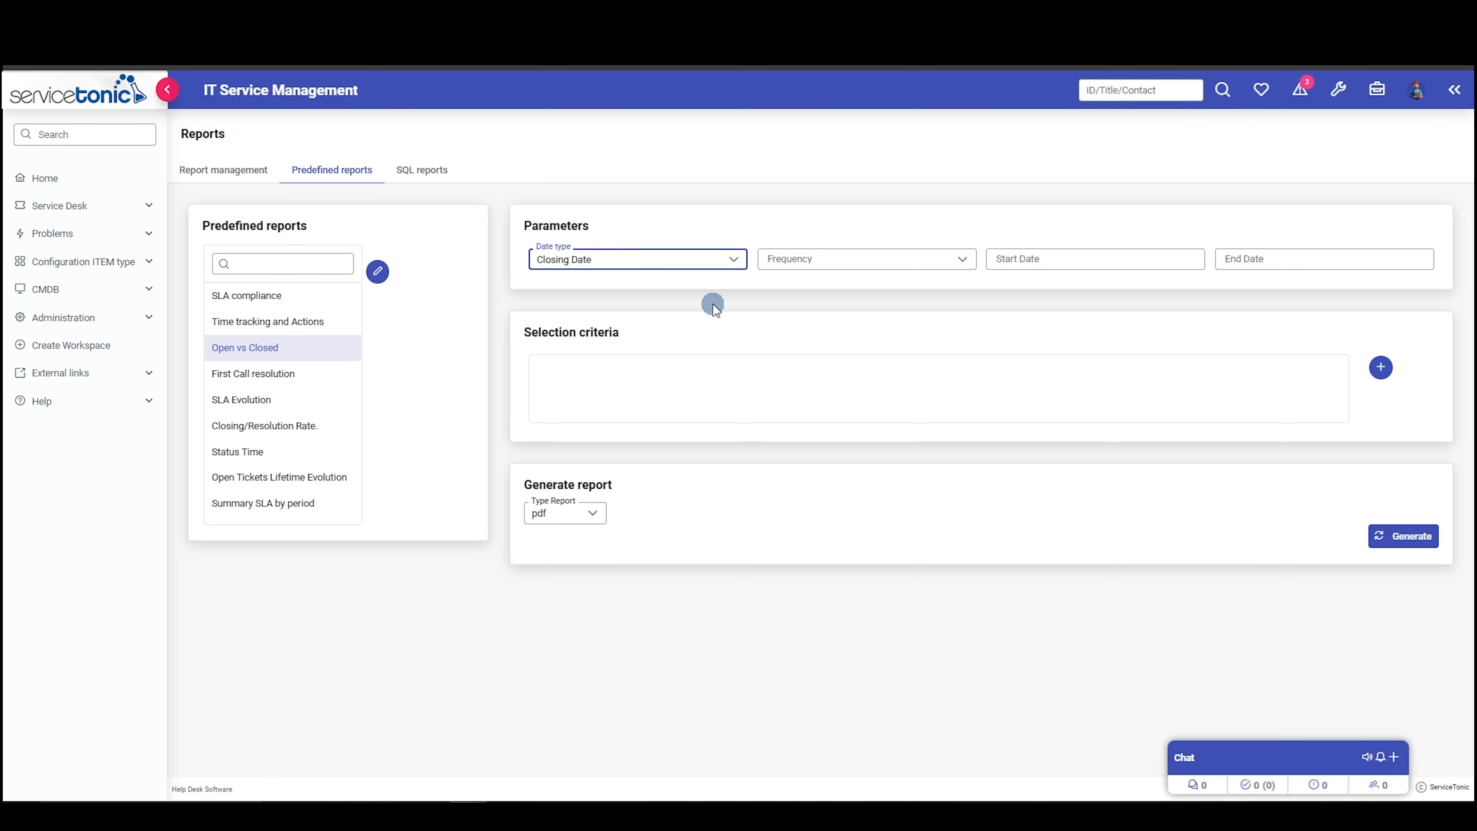
{"action": "left_click", "coordinate": [912, 260]}
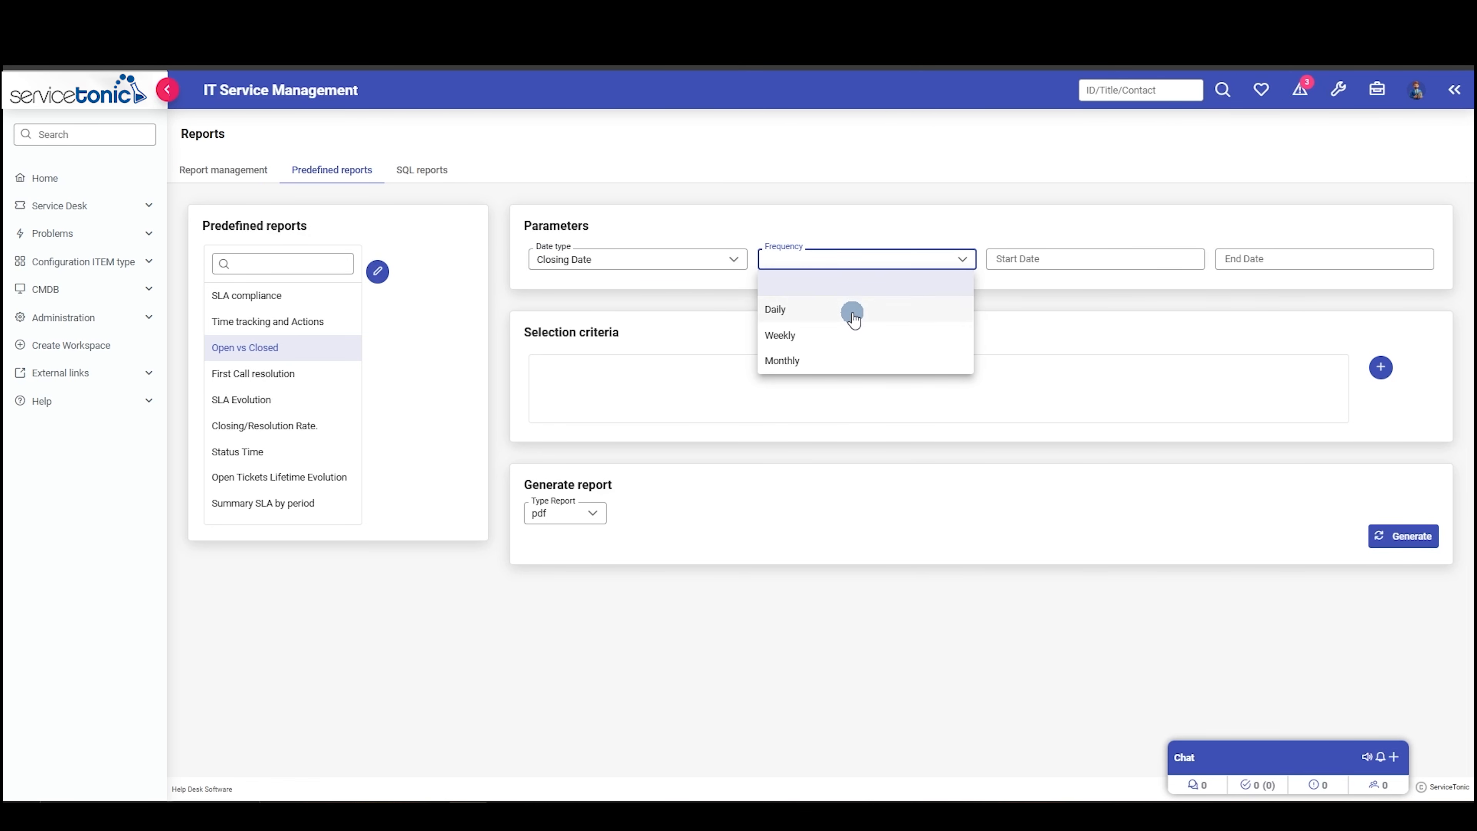
{"action": "left_click", "coordinate": [801, 360]}
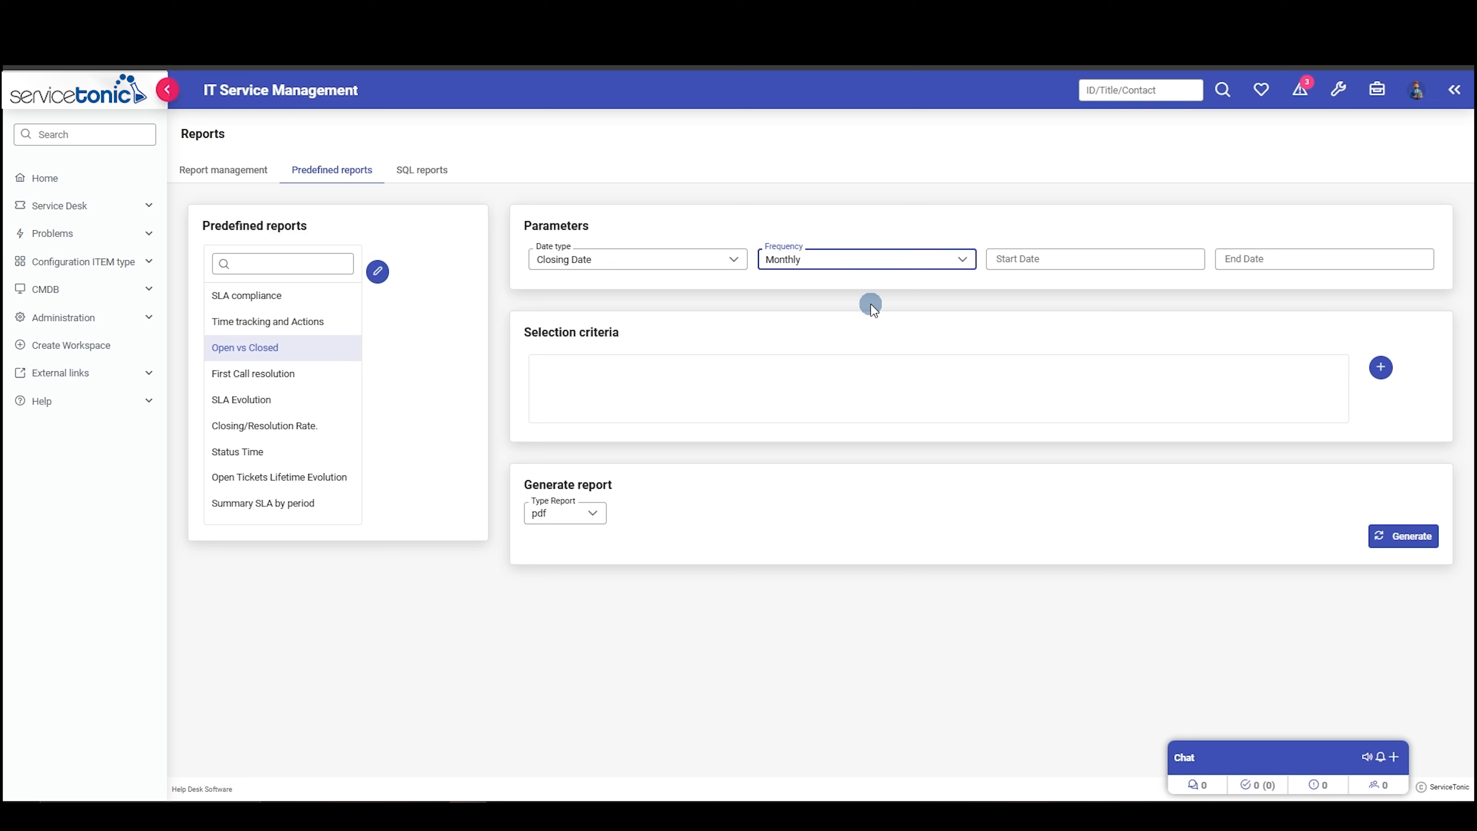
- Set the "Open vs Closed" report period from 01/01/2025 to 31/01/2025 and generate it as pdf
{"action": "left_click", "coordinate": [1045, 258]}
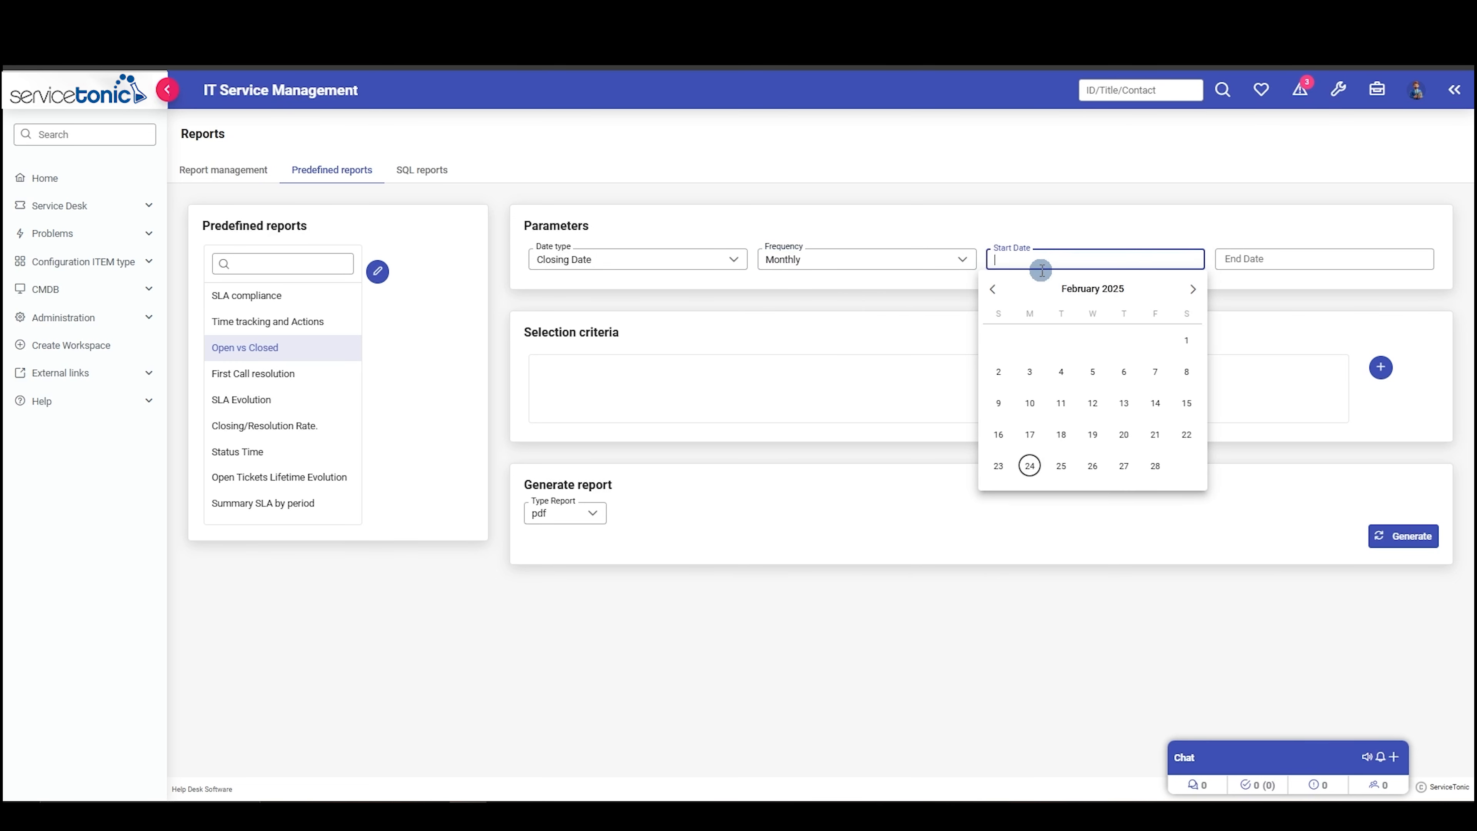
{"action": "left_click", "coordinate": [992, 289]}
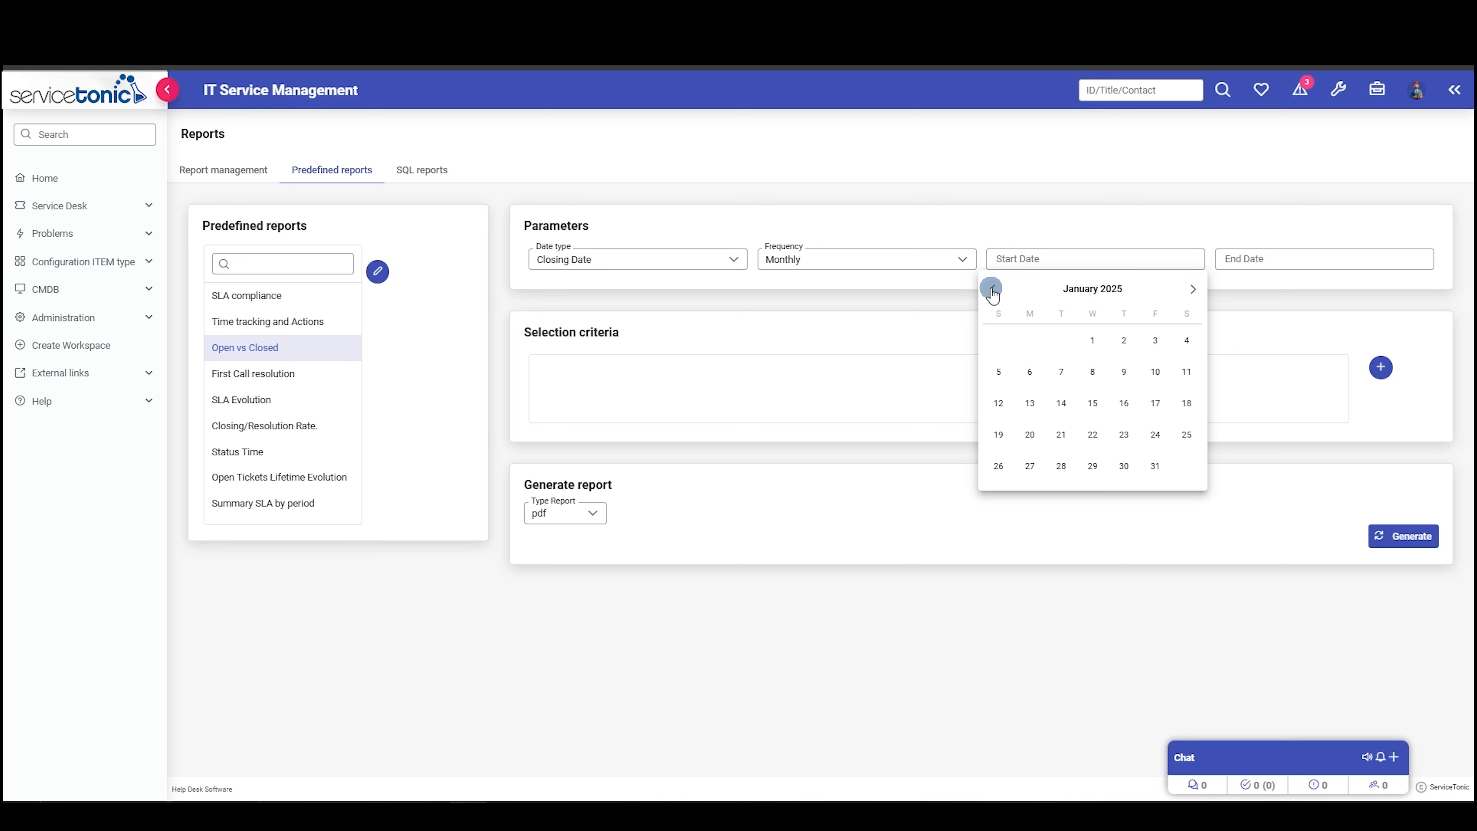
{"action": "left_click", "coordinate": [1092, 340]}
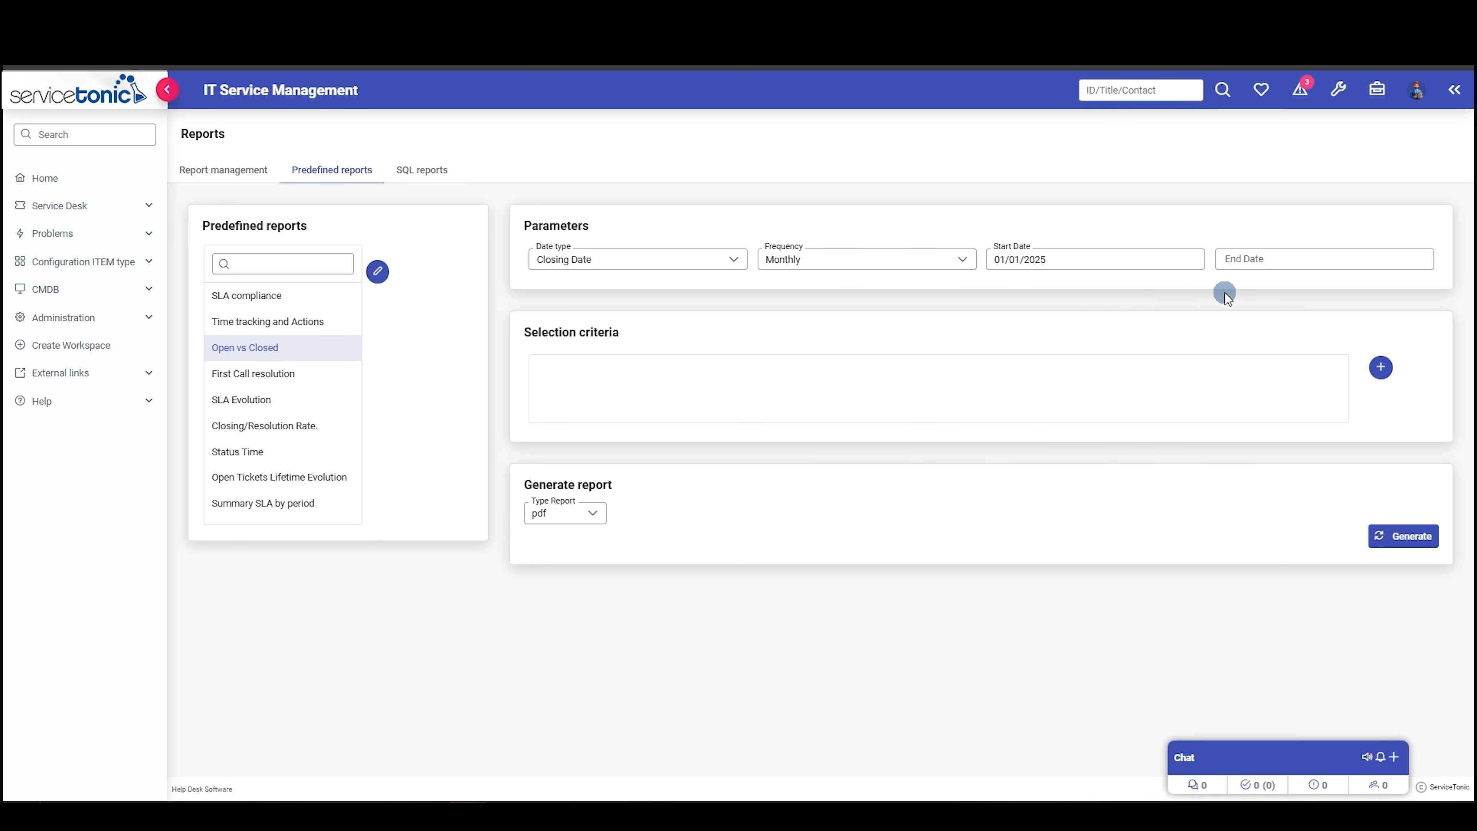
{"action": "left_click", "coordinate": [1247, 262]}
{"action": "left_click", "coordinate": [1219, 290]}
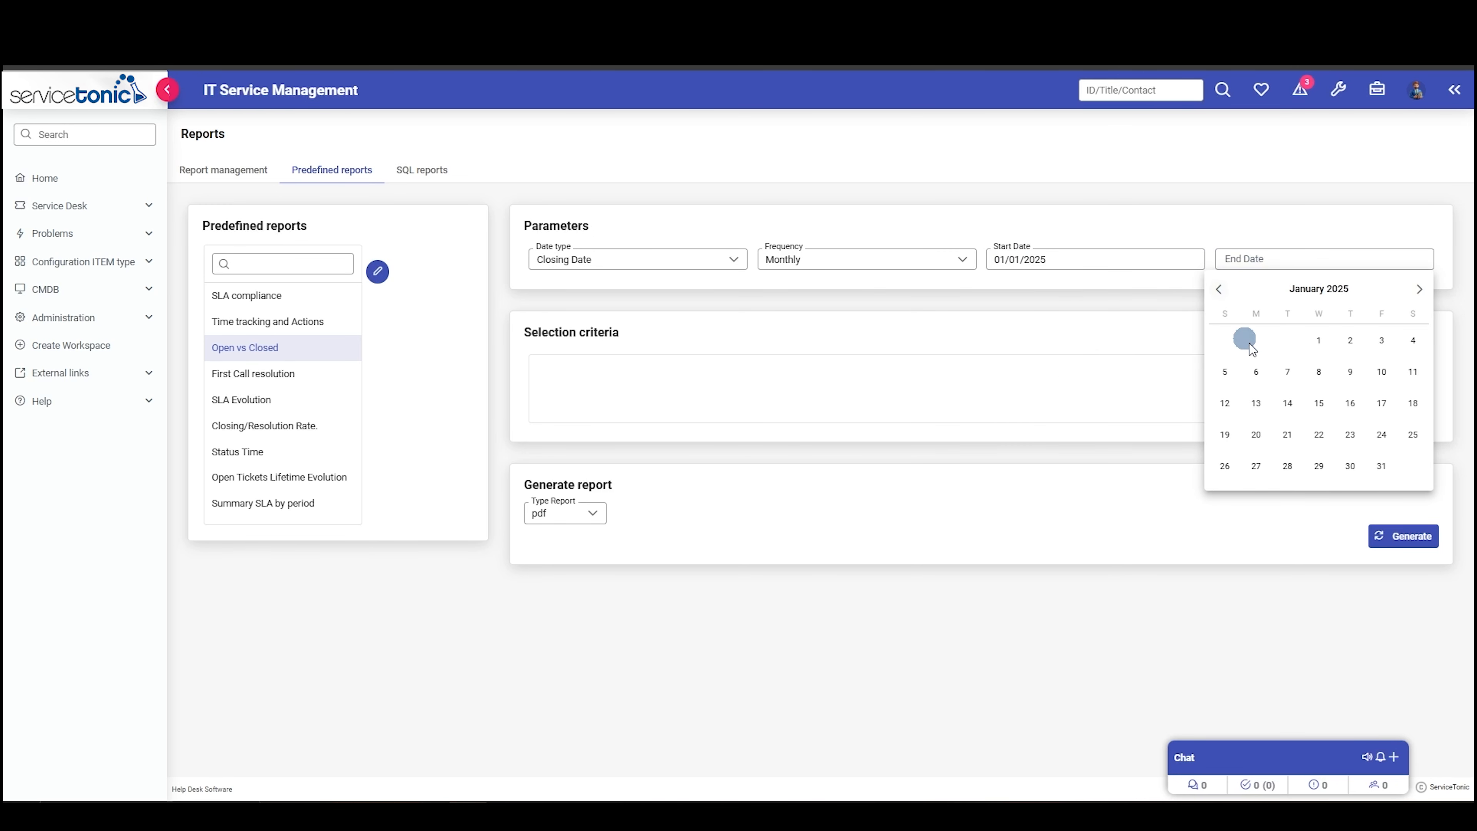
{"action": "left_click", "coordinate": [1384, 465]}
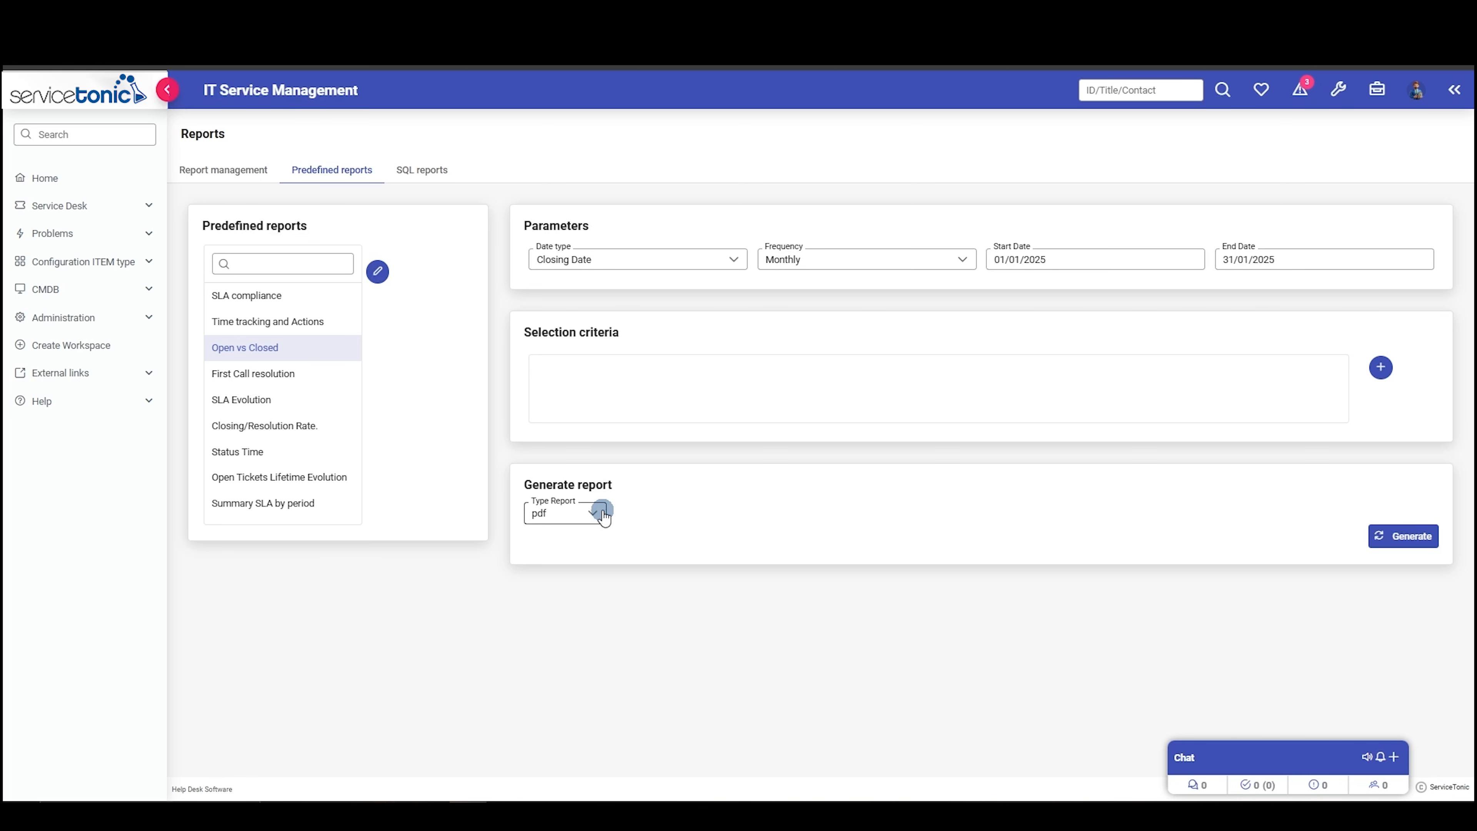
{"action": "left_click", "coordinate": [1400, 534]}
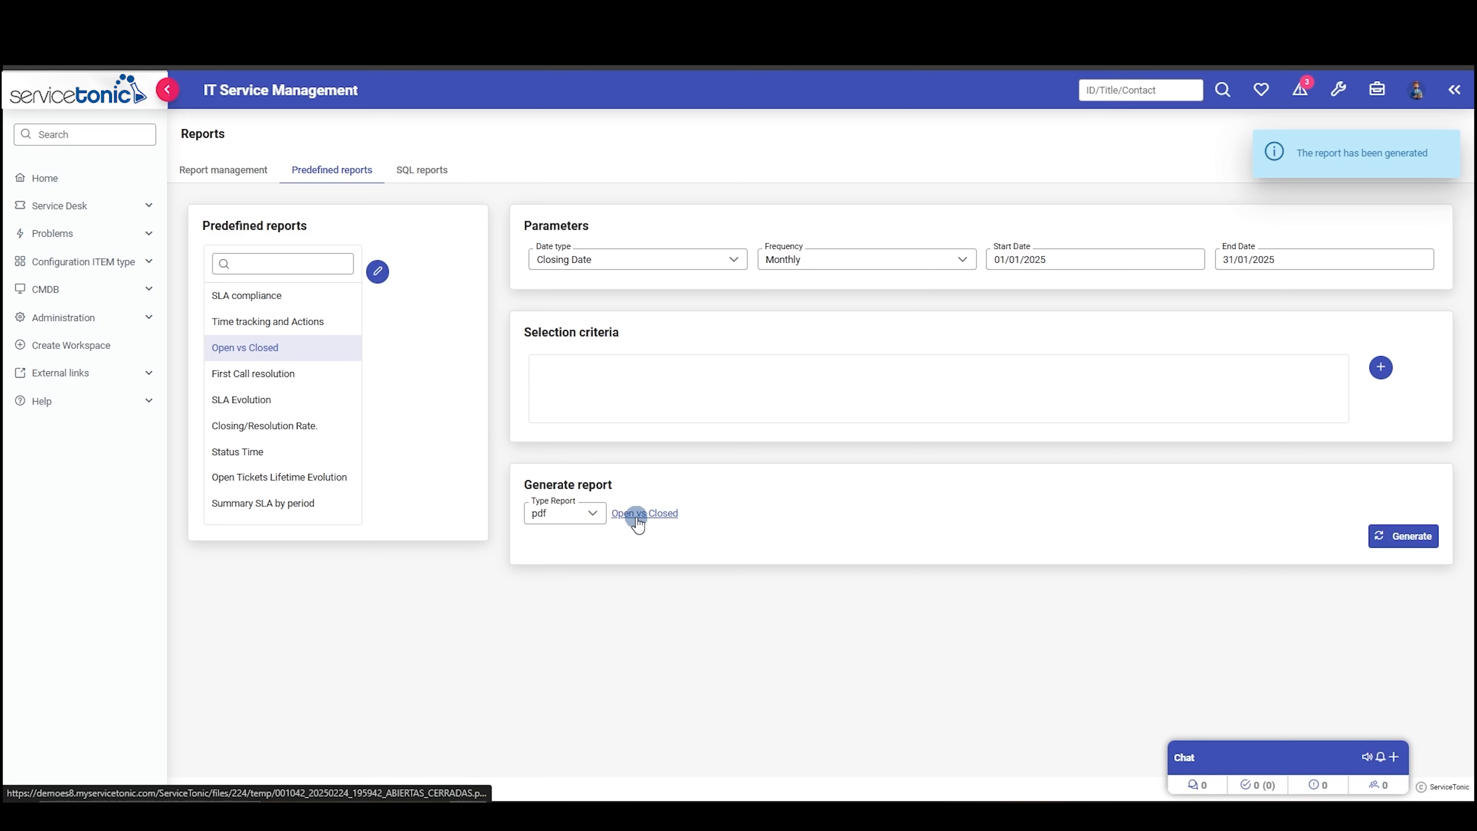
- Open the generated "Open vs Closed" pdf, review its ticket totals and chart, and return to the ServiceTonic reports page
{"action": "left_click", "coordinate": [637, 514]}
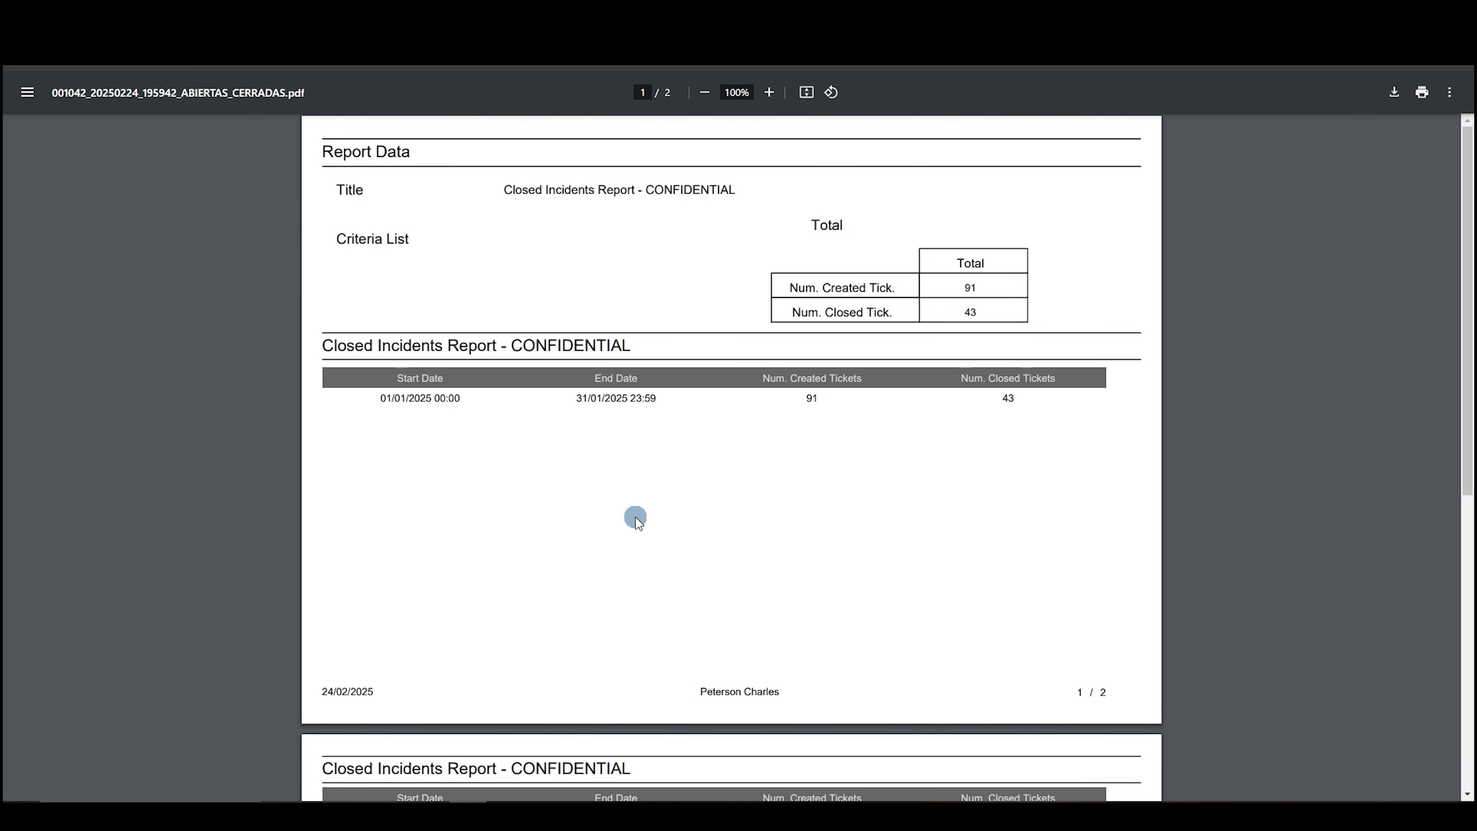
{"action": "scroll", "coordinate": [635, 519], "scroll_direction": "down", "scroll_amount": 5}
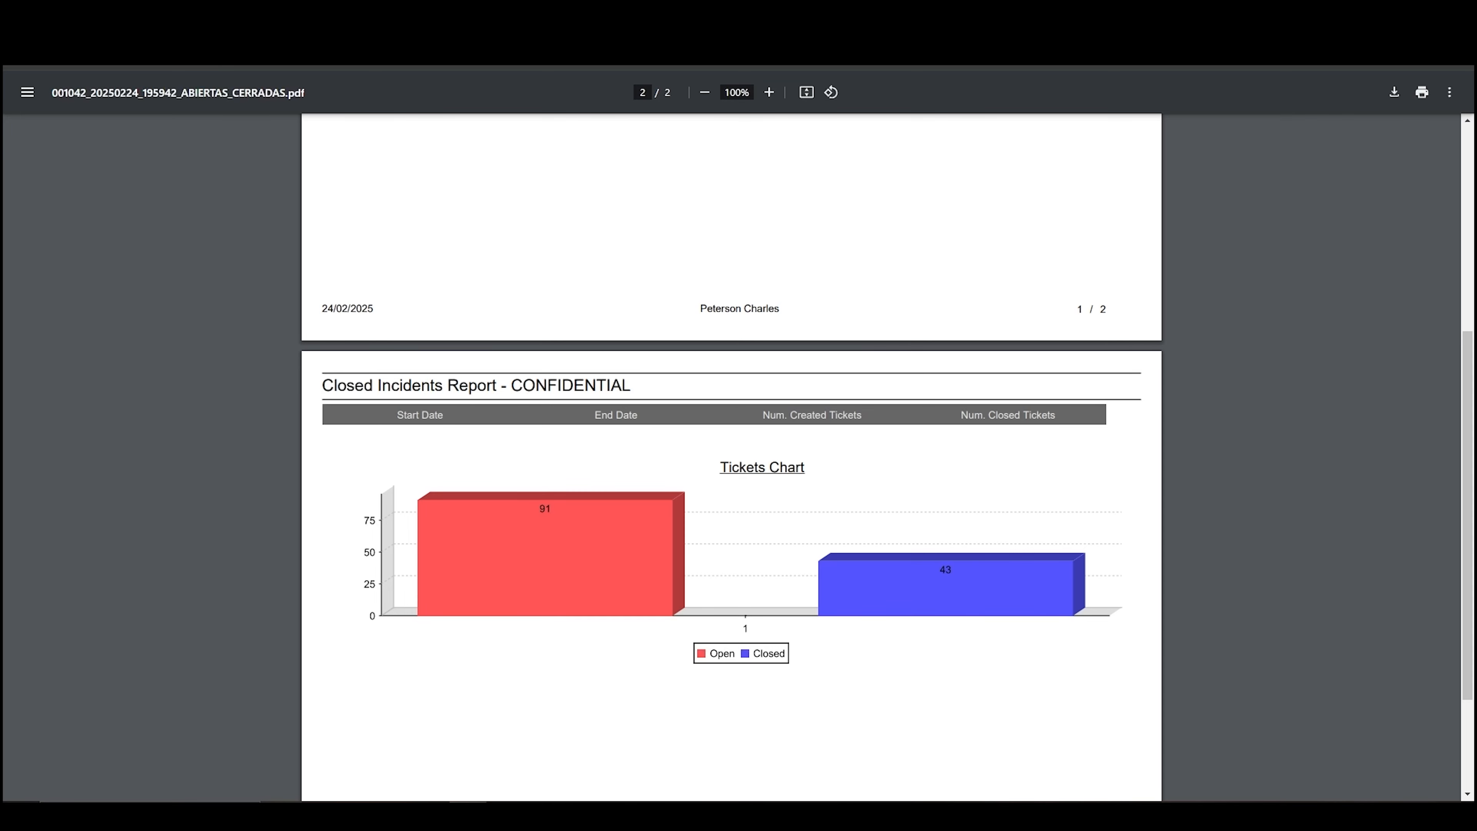
{"action": "left_click", "coordinate": [279, 26]}
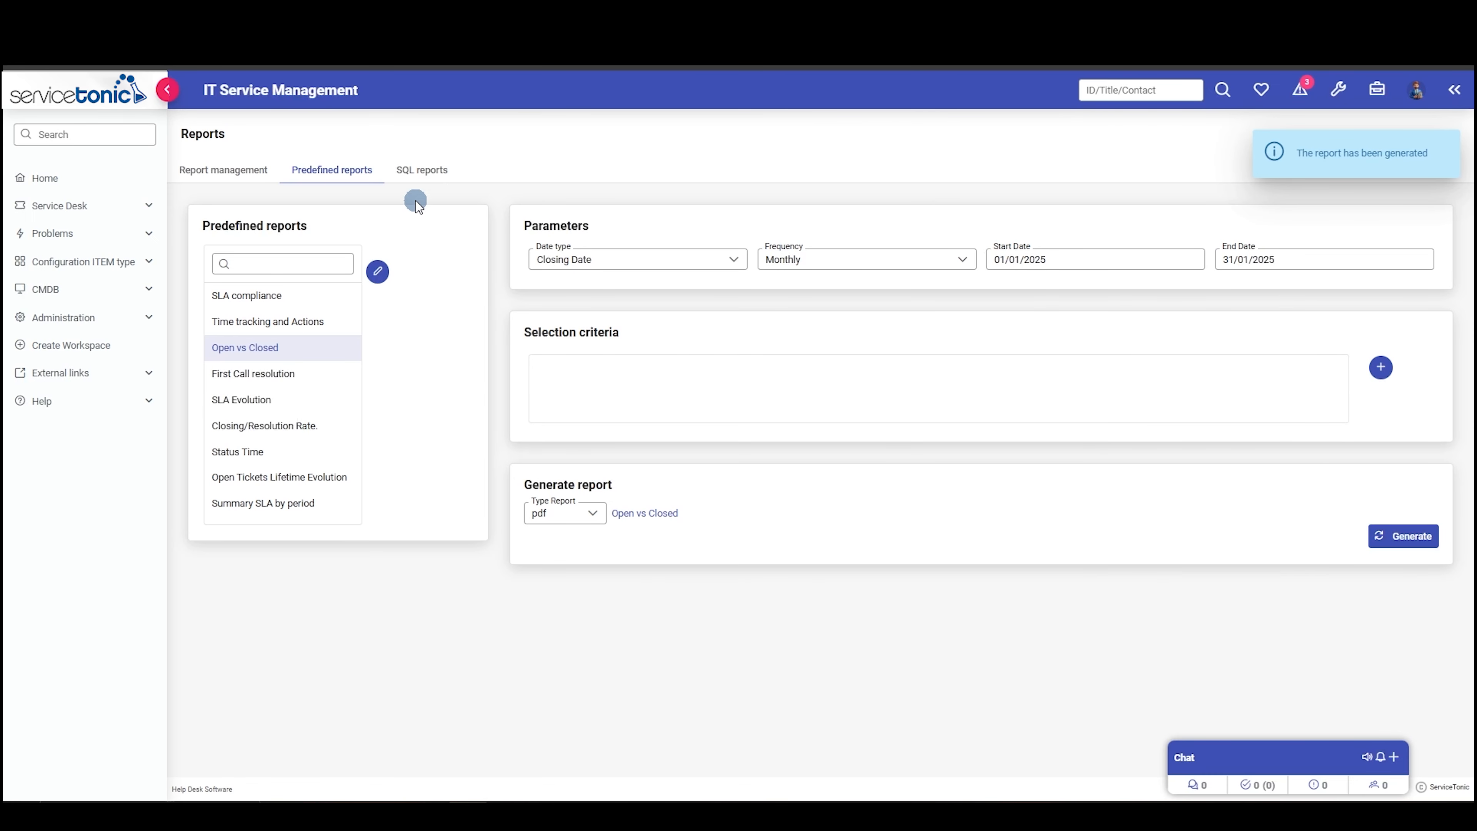
- Show the SQL report "Contacts" and examine its query and appearance settings, including the styles of the table header
{"action": "left_click", "coordinate": [425, 177]}
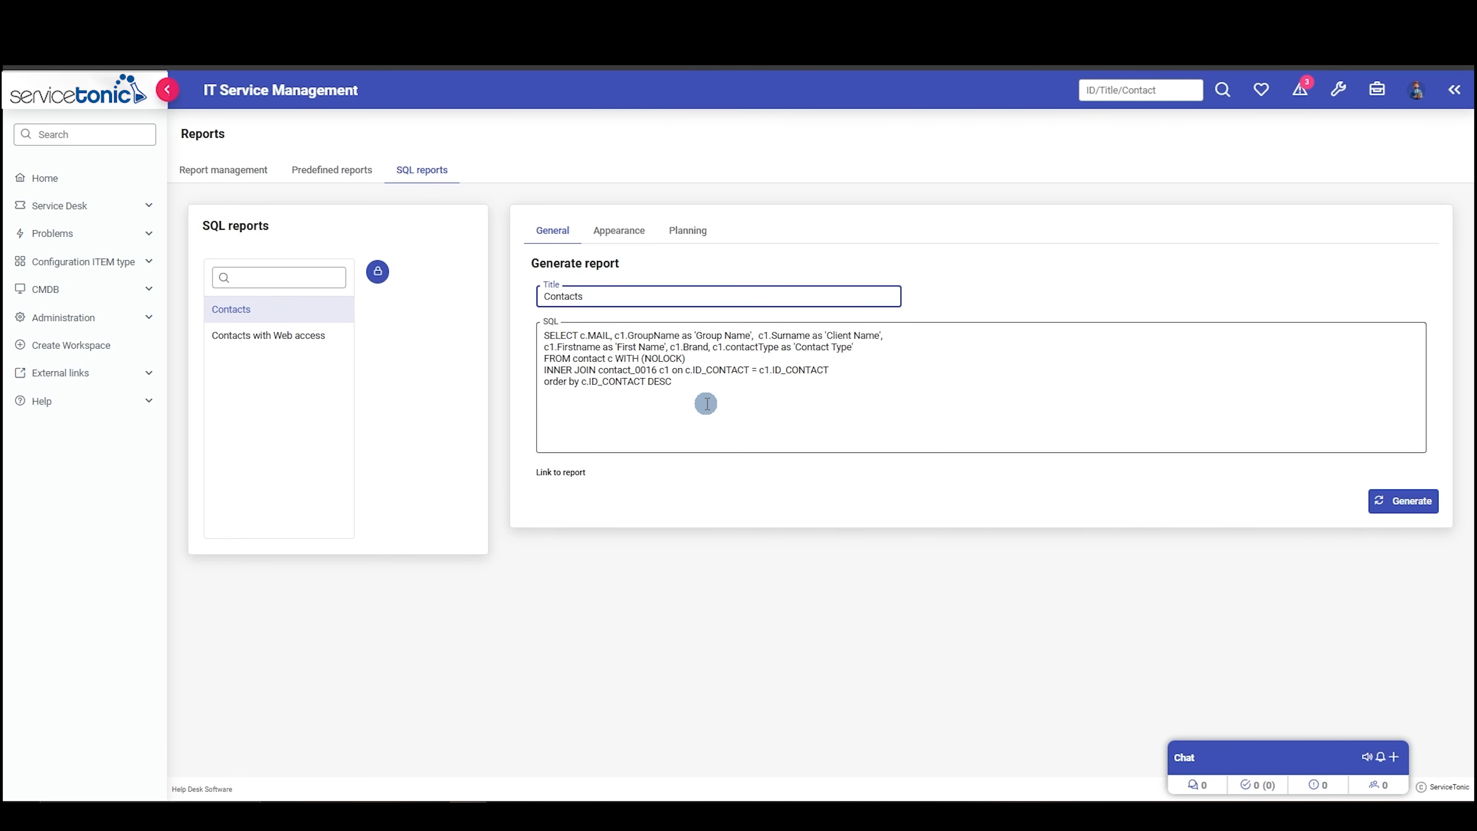
{"action": "left_click", "coordinate": [620, 231]}
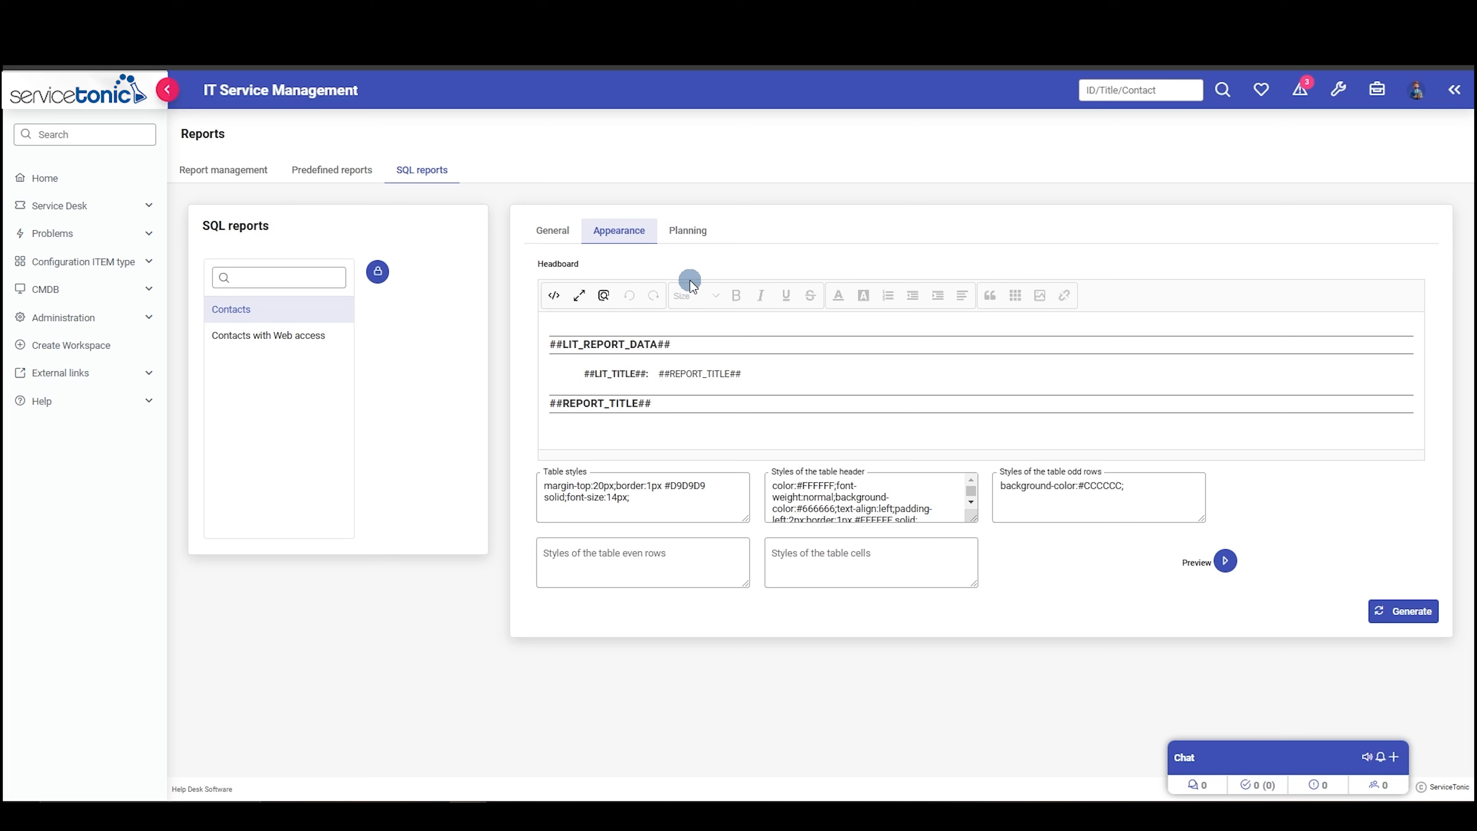
{"action": "left_click", "coordinate": [851, 507]}
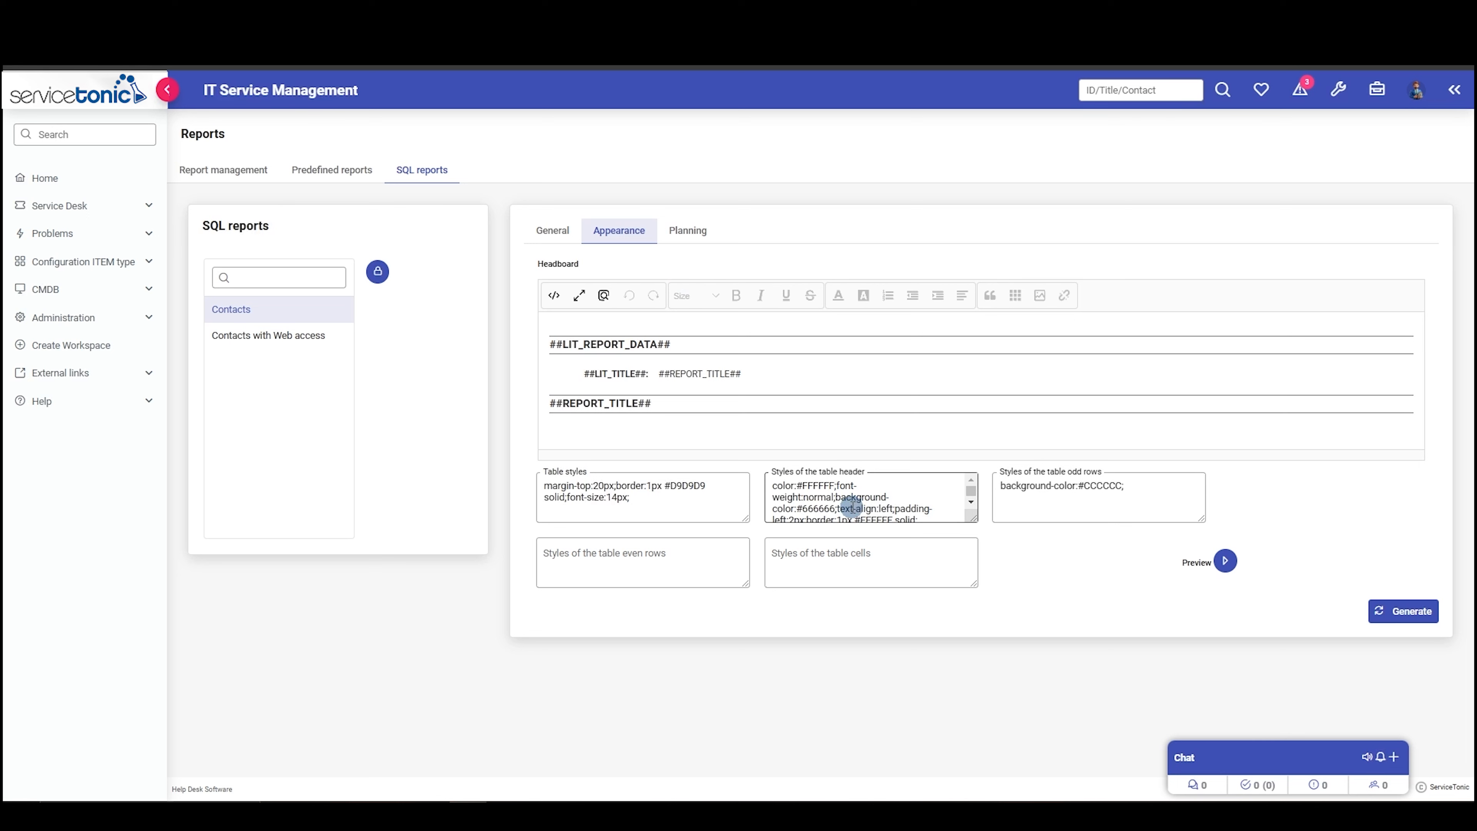